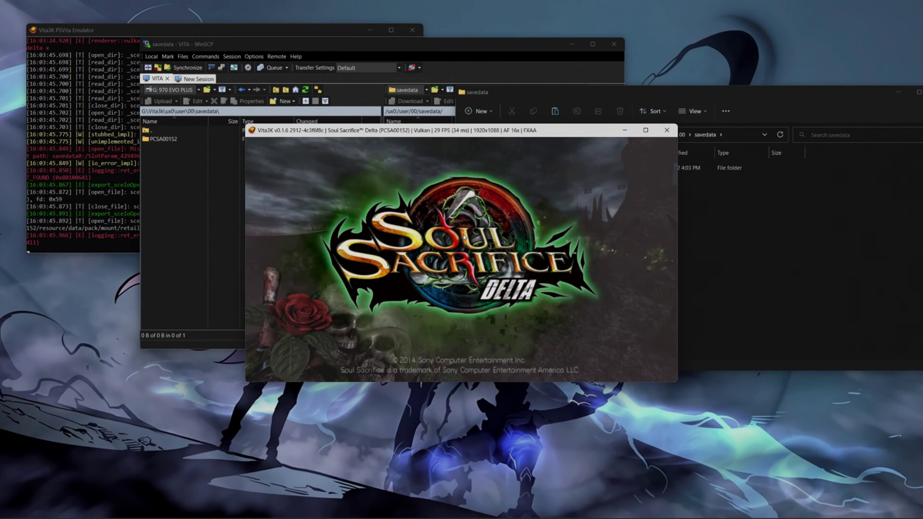
Enter the game's main menu, check Continue for existing save data, and close the Load list
key(Return)
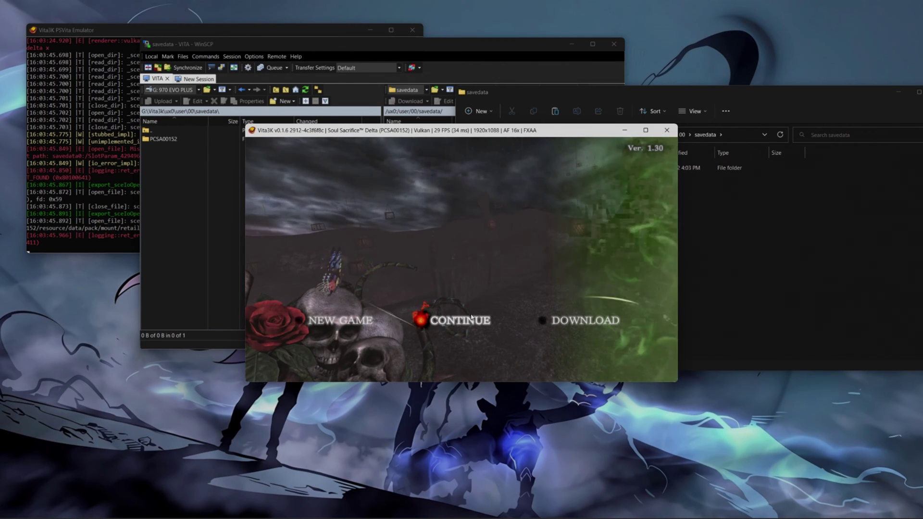
click(447, 321)
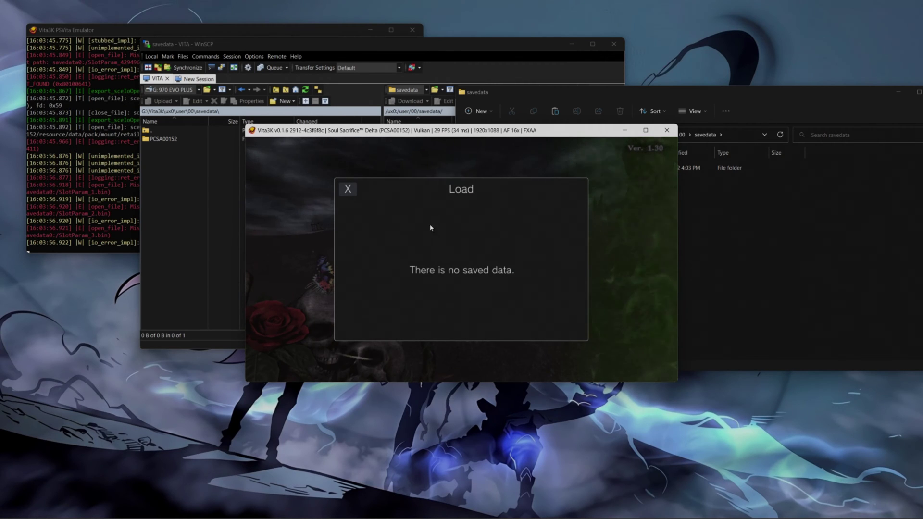
click(348, 190)
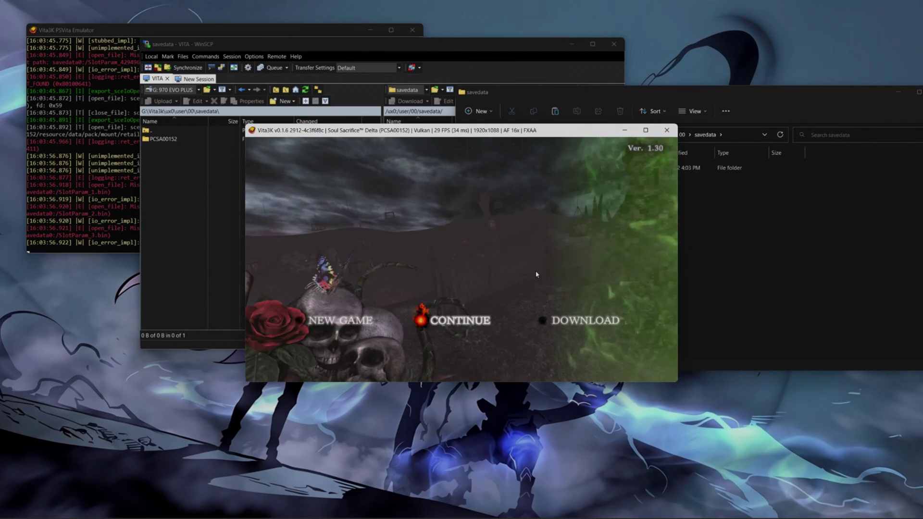
Try to start a new game by importing save data from the original Soul Sacrifice, and close the Load list
click(318, 322)
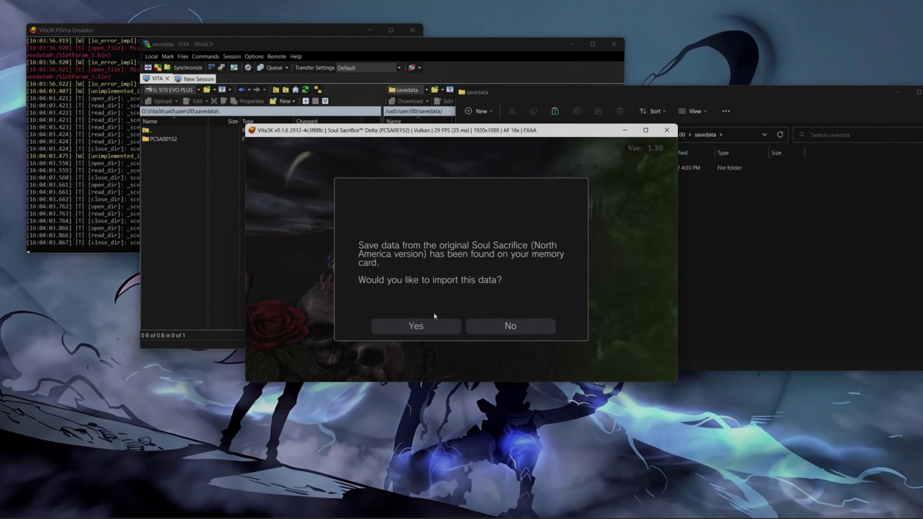
click(416, 327)
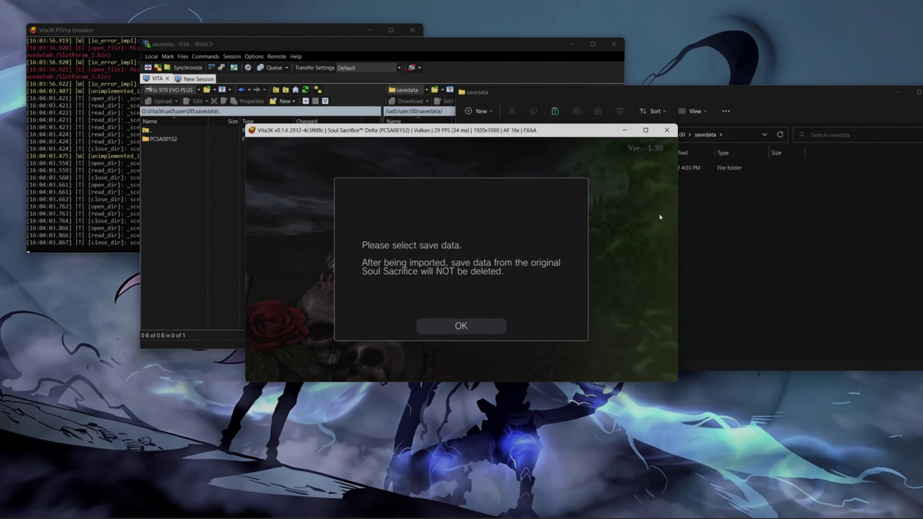
click(497, 329)
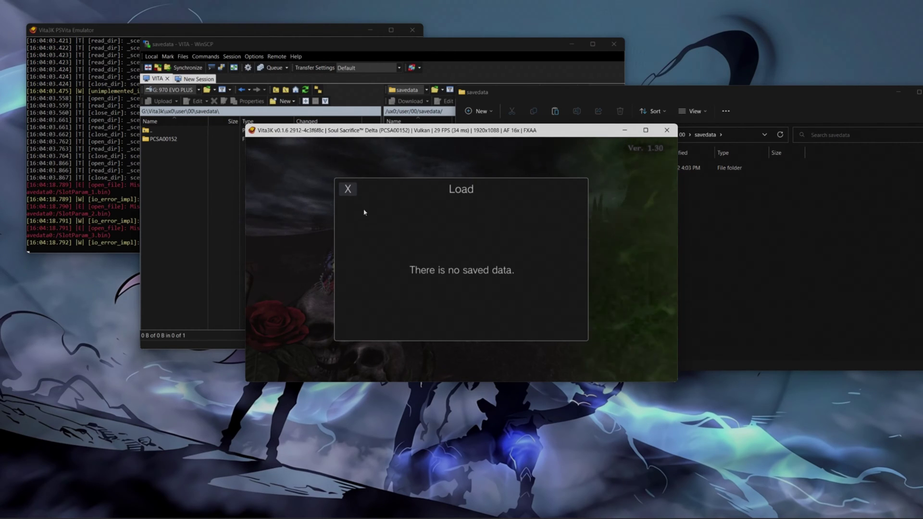
click(348, 192)
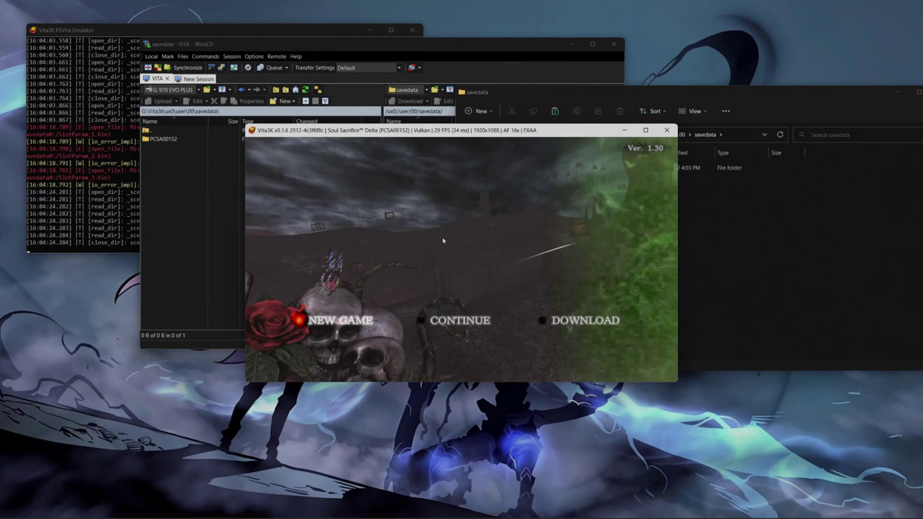
Close the running game and delete the PCSA00152 folder from Vita3k's local savedata folder
click(665, 131)
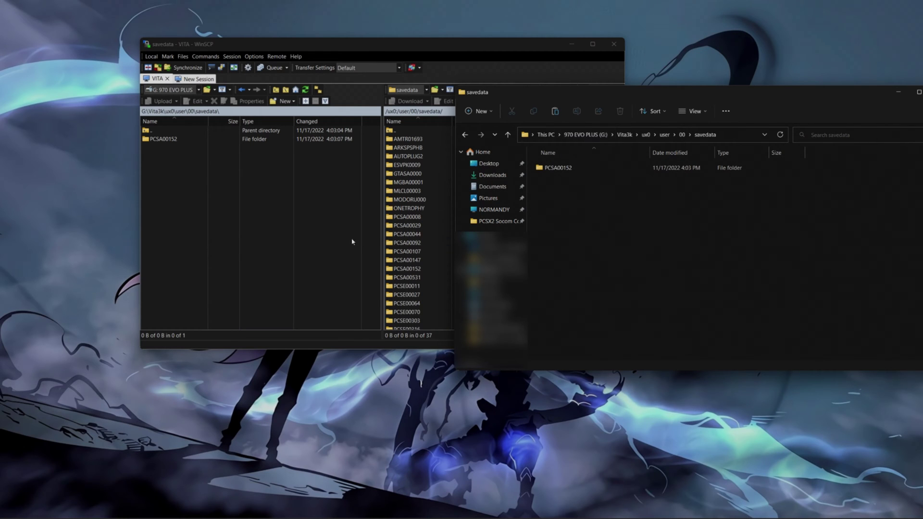
mouse_move(595, 507)
right_click(563, 168)
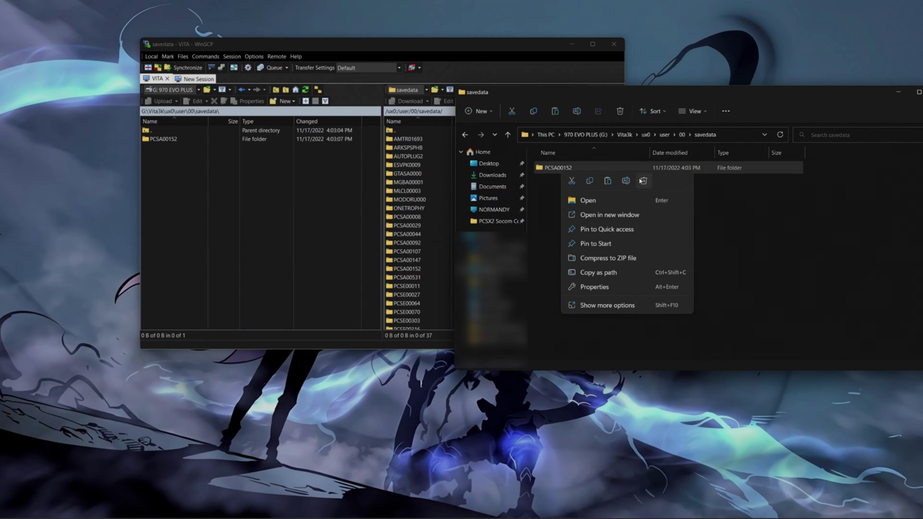
click(765, 223)
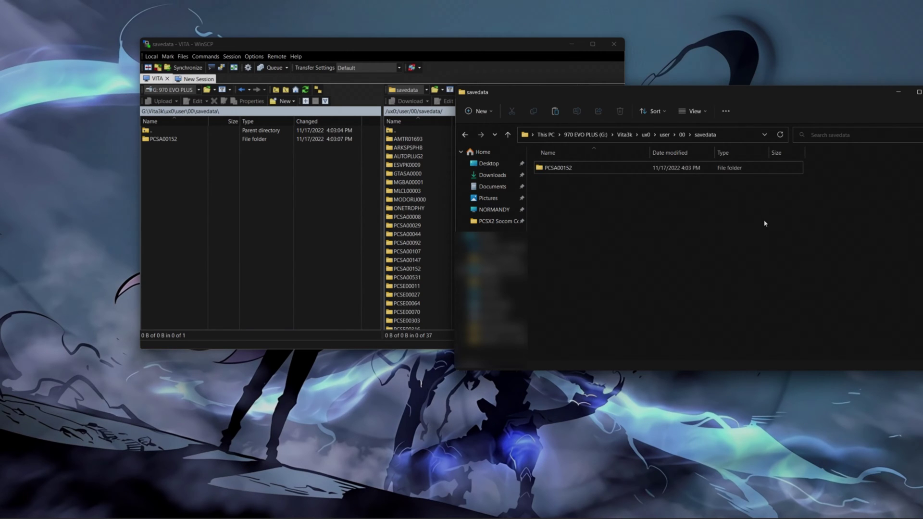
right_click(580, 169)
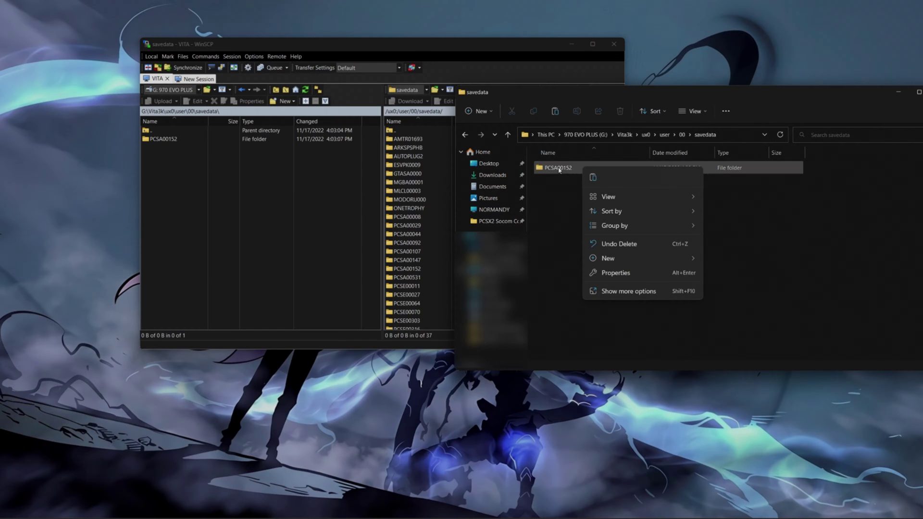
right_click(560, 170)
click(640, 178)
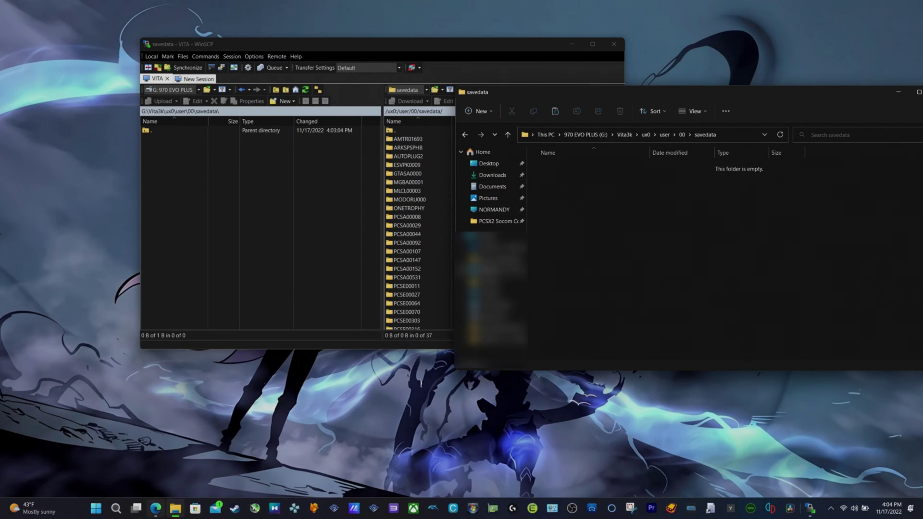
Browse from This PC to the savedata folder on the 970 EVO PLUS (G:) drive through Vita3k, ux0, user and 00
click(175, 509)
click(176, 510)
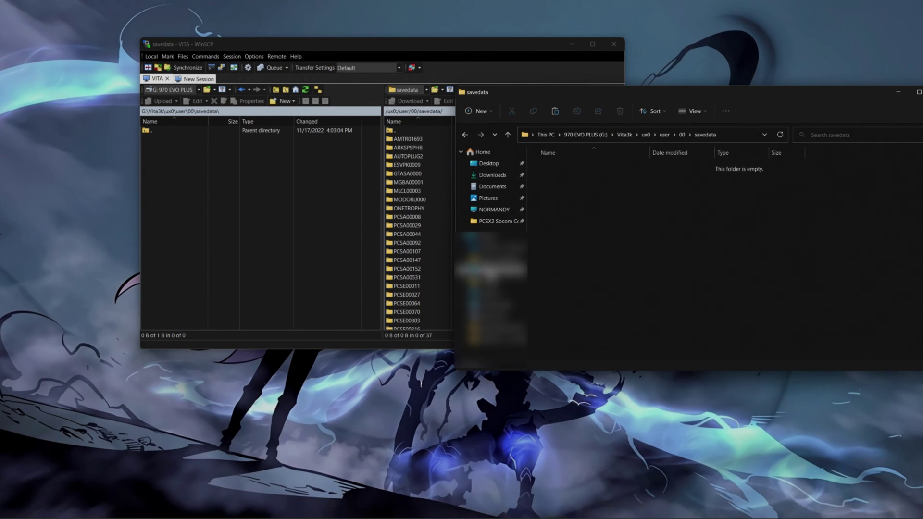
click(546, 135)
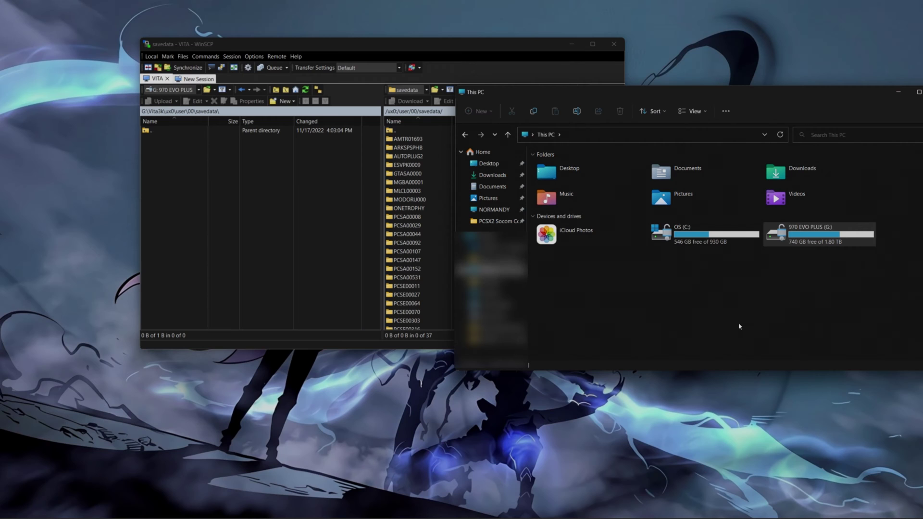
double_click(818, 232)
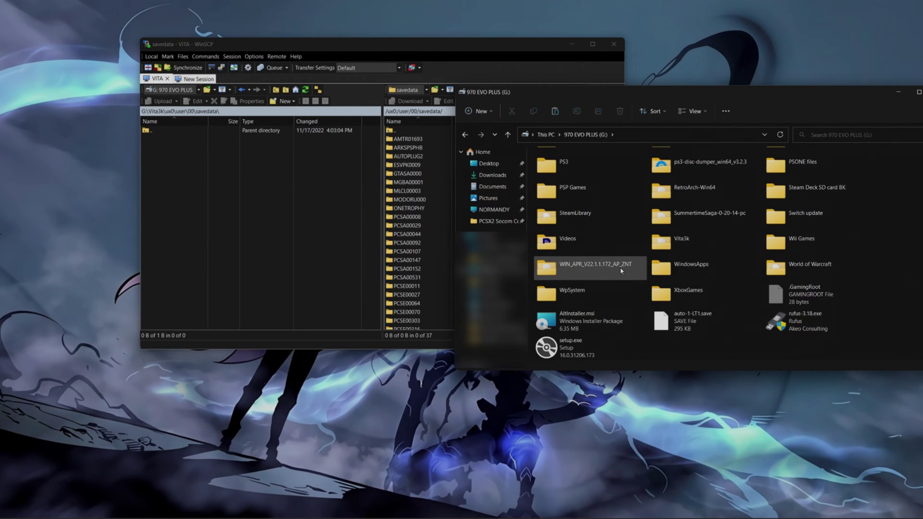
double_click(678, 248)
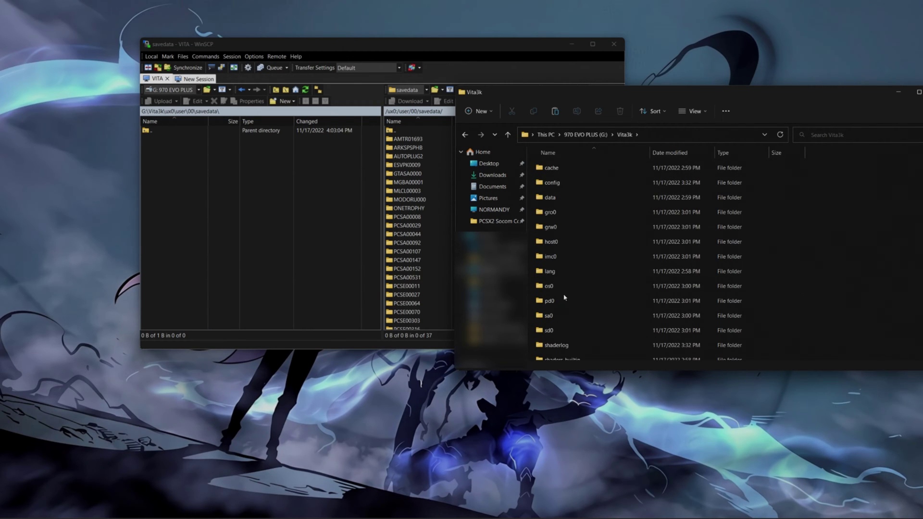
scroll(563, 303, down, 2)
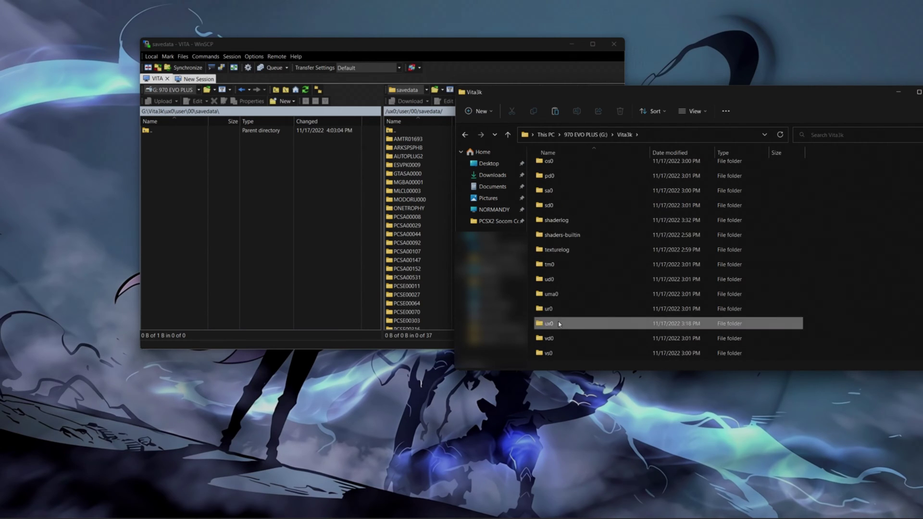
double_click(562, 323)
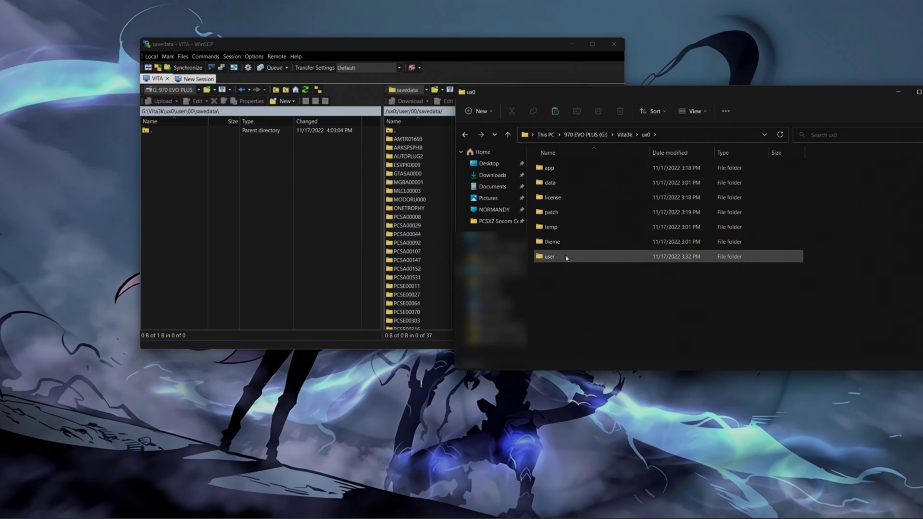
double_click(566, 258)
double_click(559, 173)
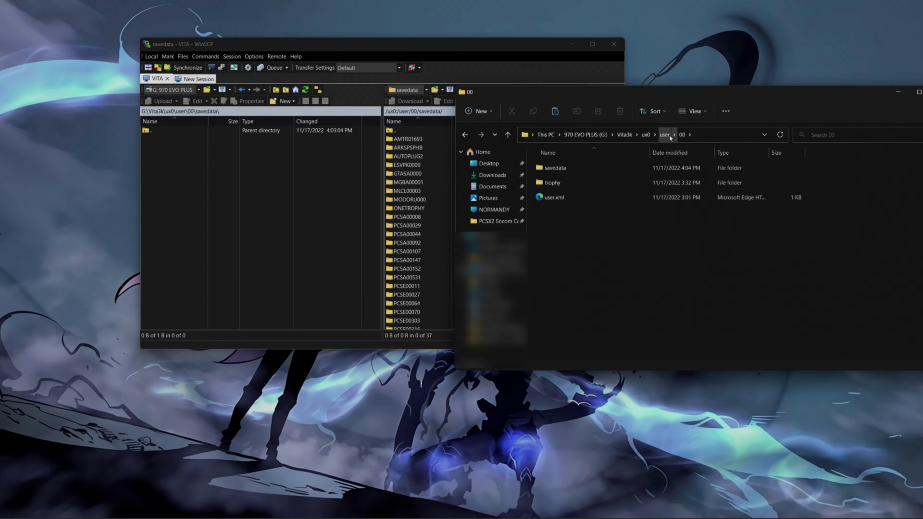
double_click(569, 169)
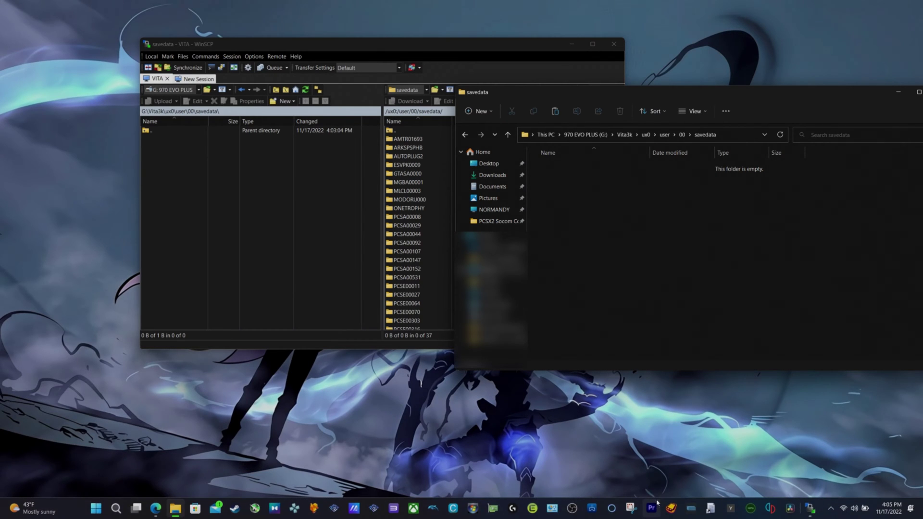
Launch the Vita3K emulator and start Soul Sacrifice Delta
click(671, 508)
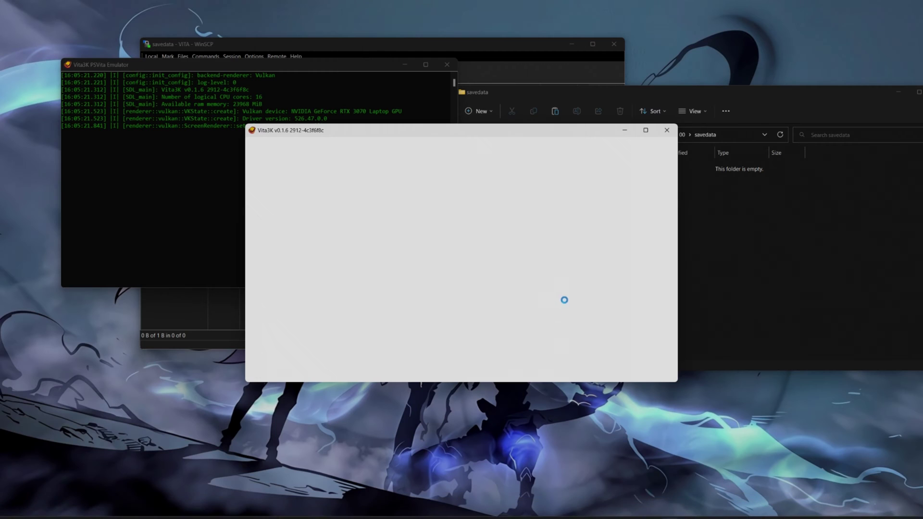
click(639, 184)
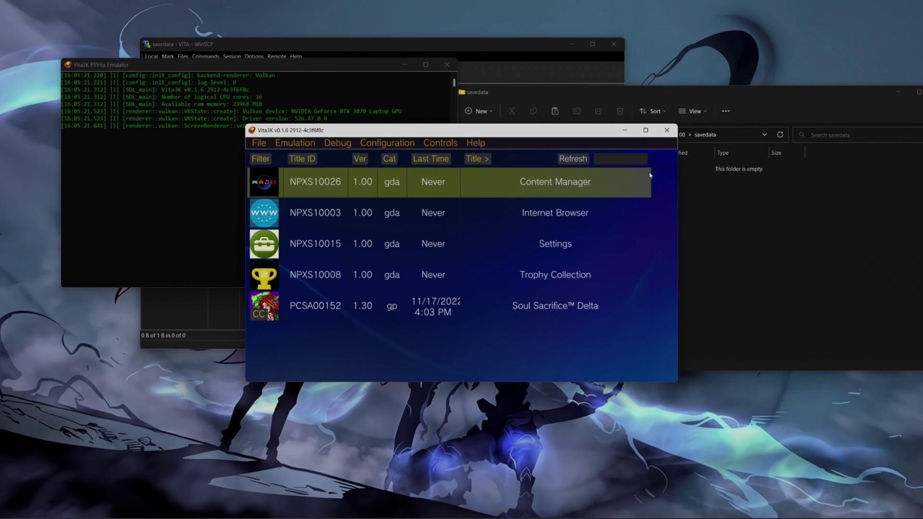
click(323, 308)
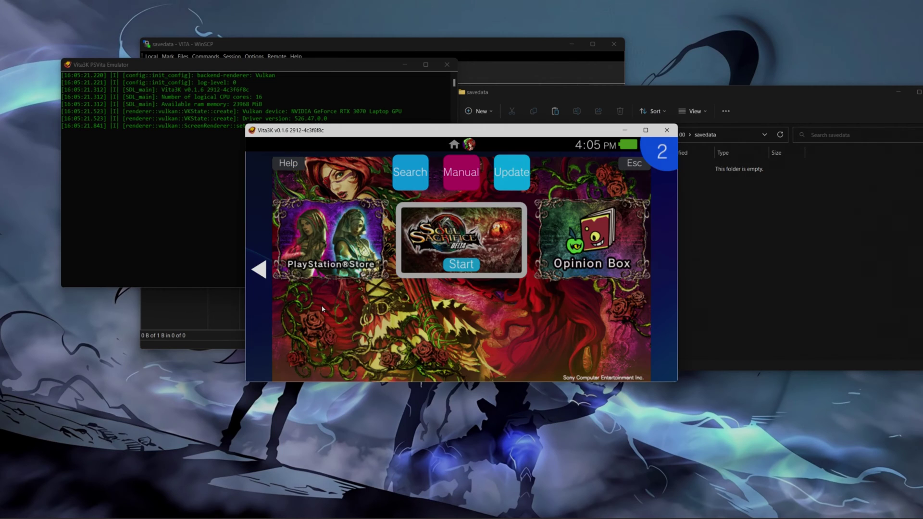
click(457, 236)
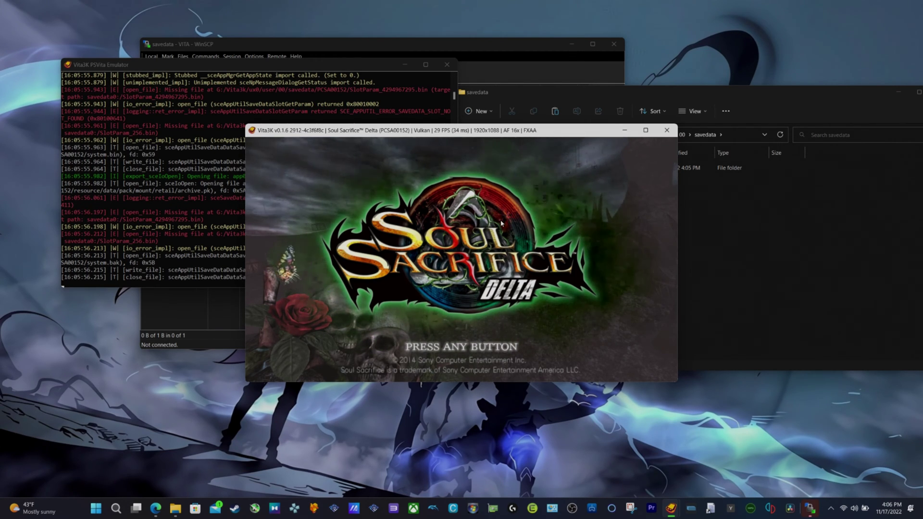
Start a new game and save its data in the first empty save slot
drag(534, 134, 619, 119)
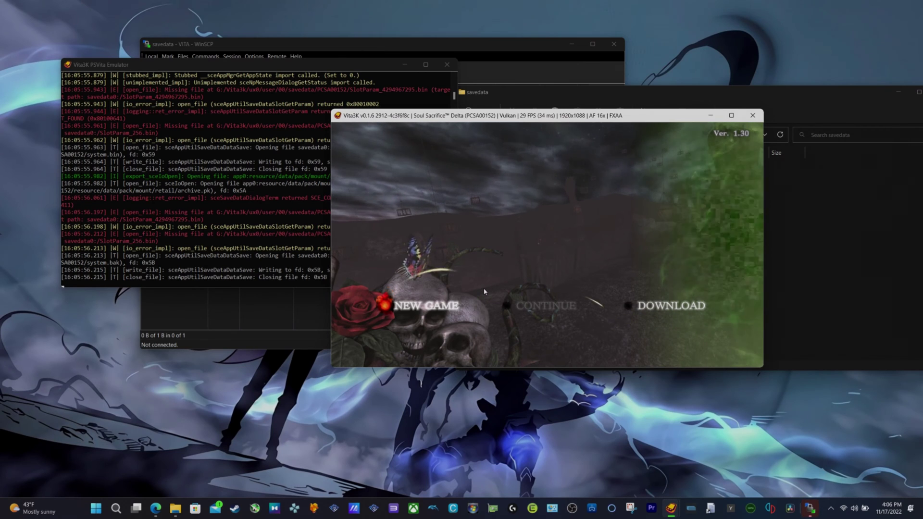
click(423, 307)
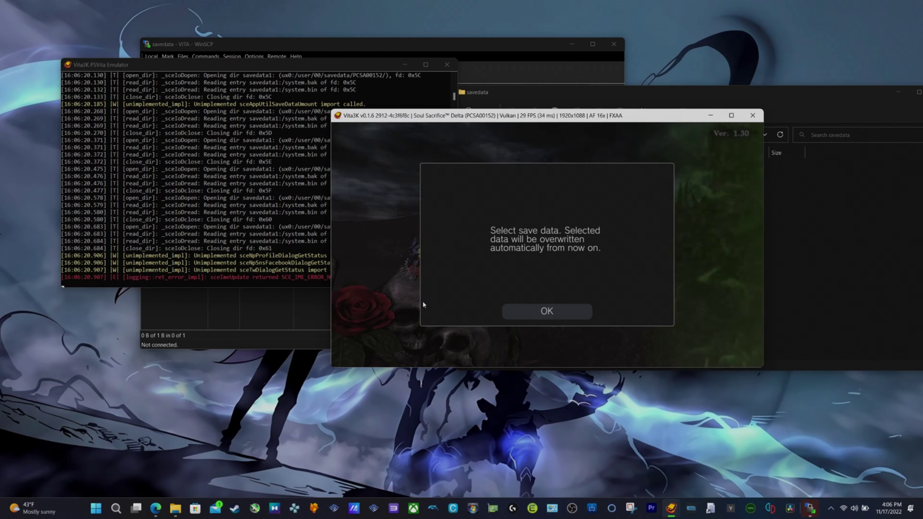
click(535, 308)
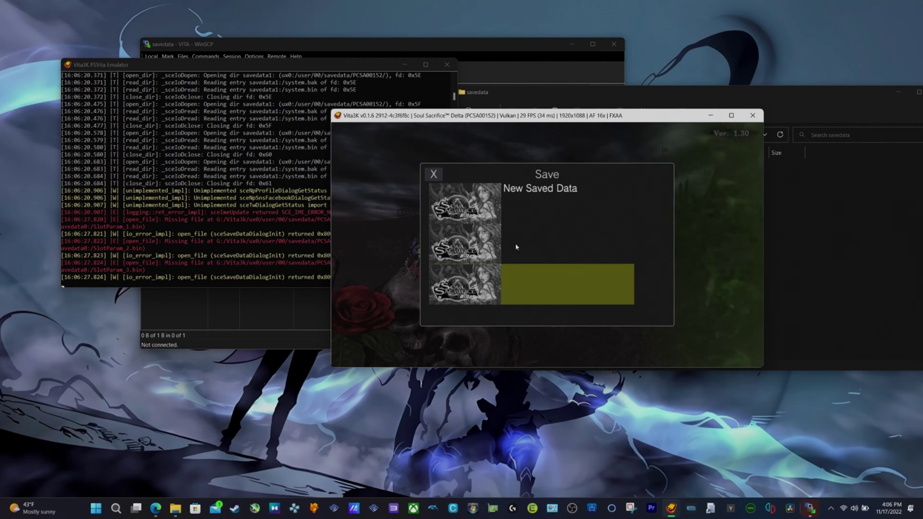
click(482, 194)
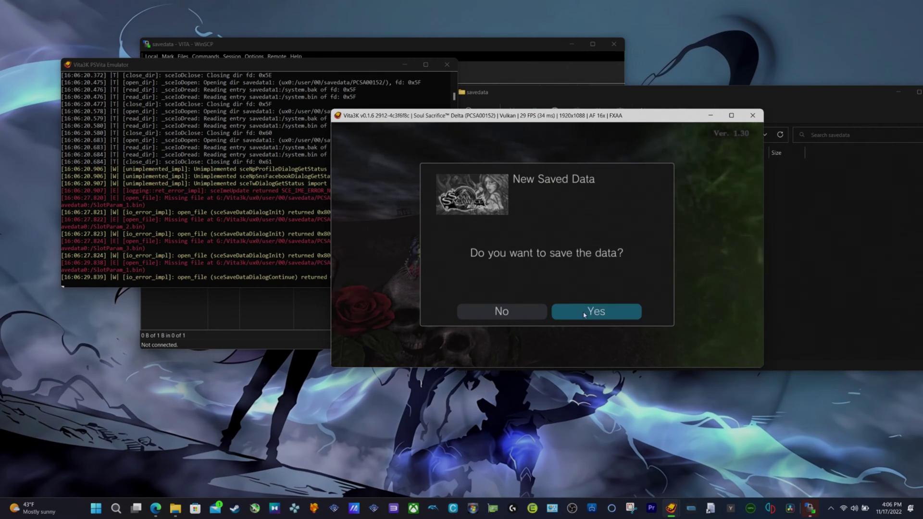
click(601, 315)
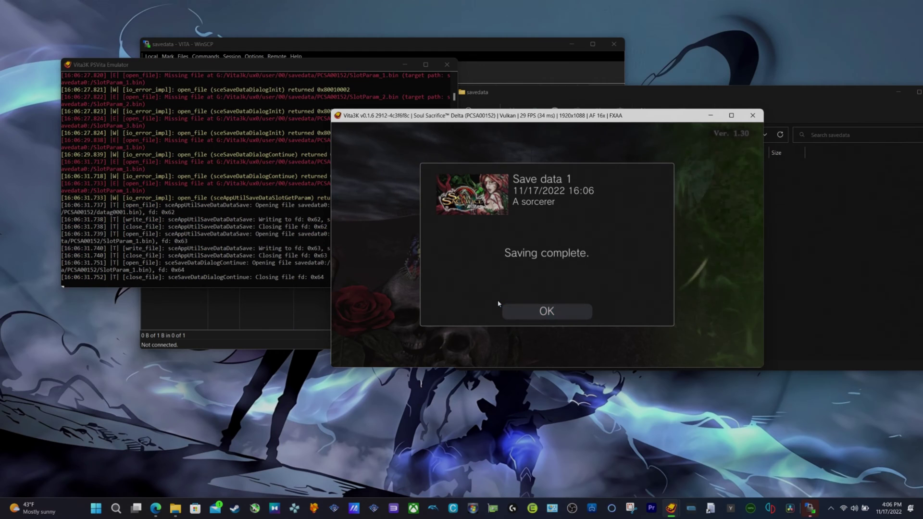
click(557, 313)
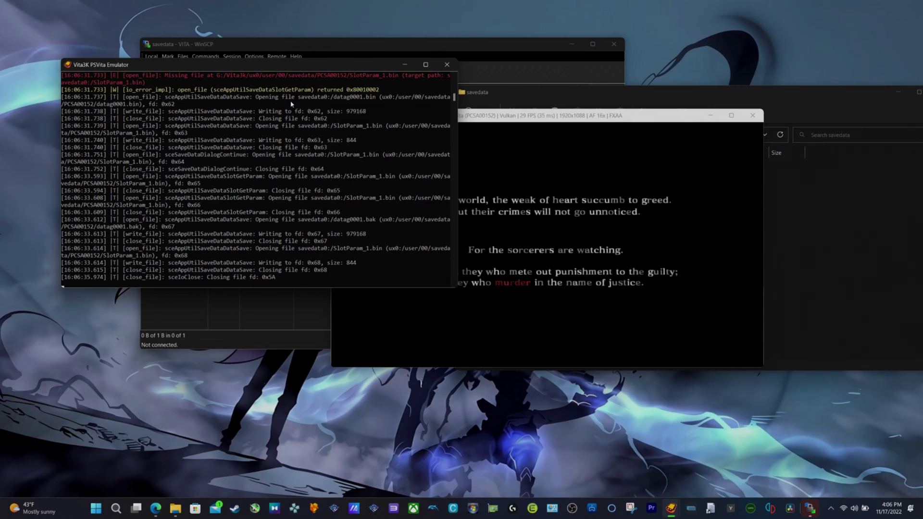
Inspect the PCSA00152 folder in the local savedata folder, return to savedata, and close the emulator
click(872, 199)
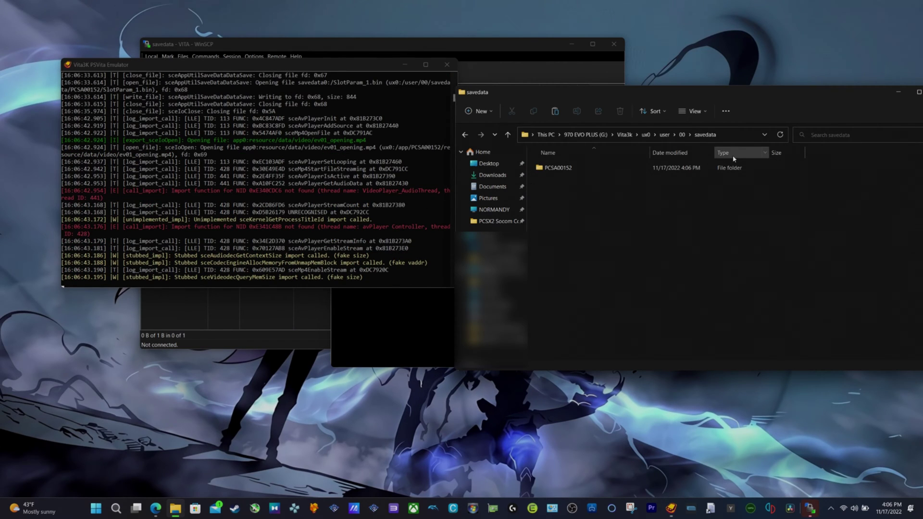
double_click(638, 167)
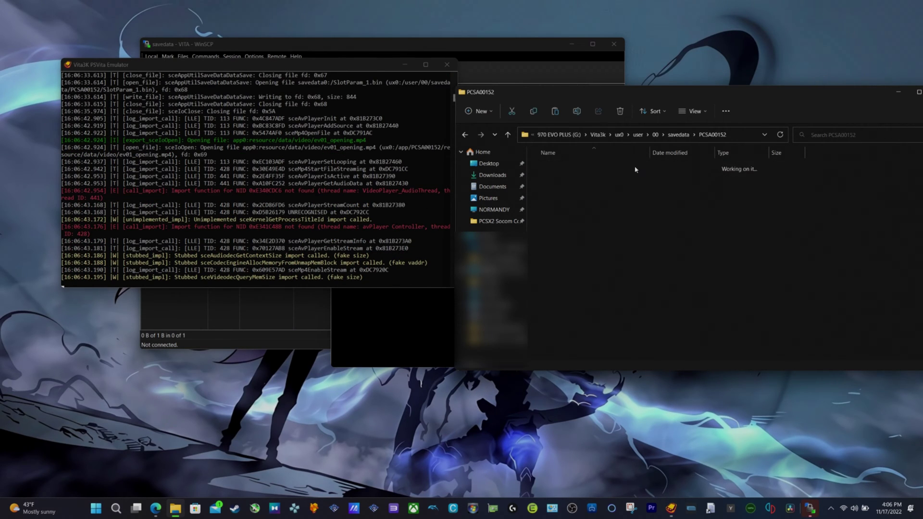
click(465, 135)
click(407, 238)
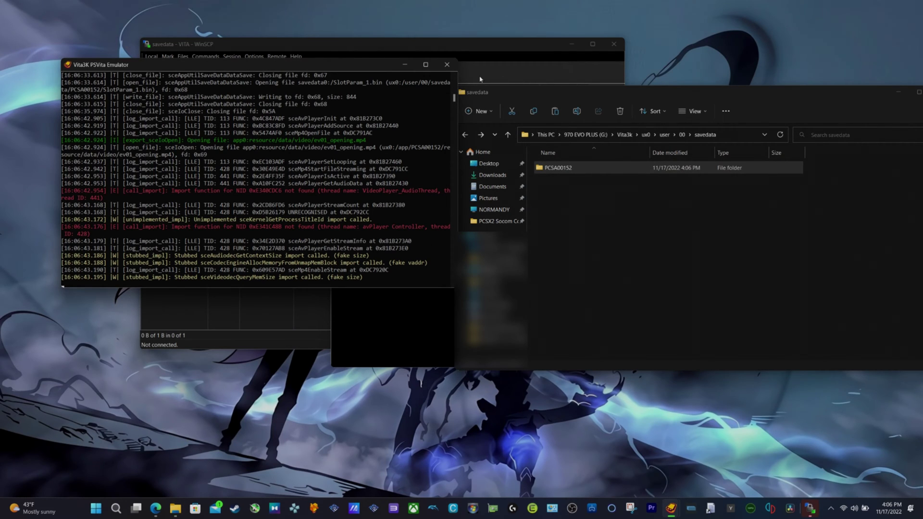
click(447, 65)
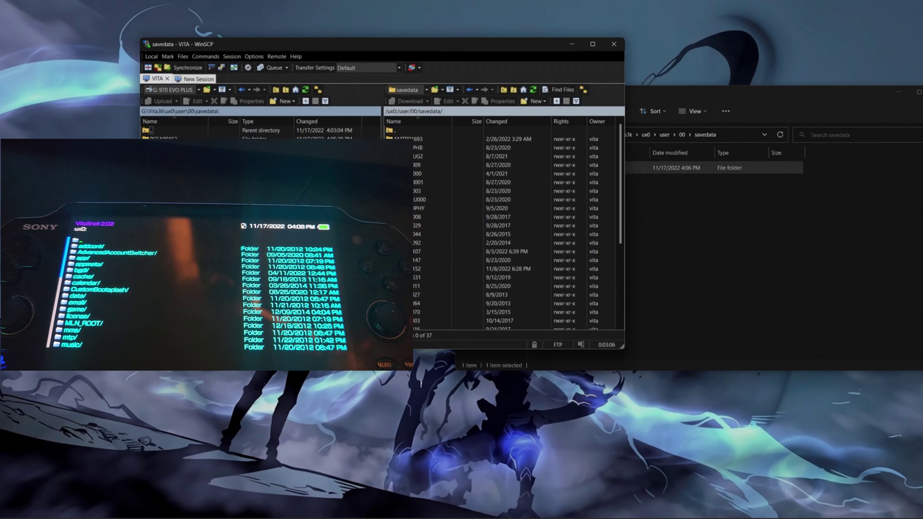
Browse the Vita's remote file list from its root through ux0: and data into the vitaSaveManager folder
click(391, 112)
click(391, 114)
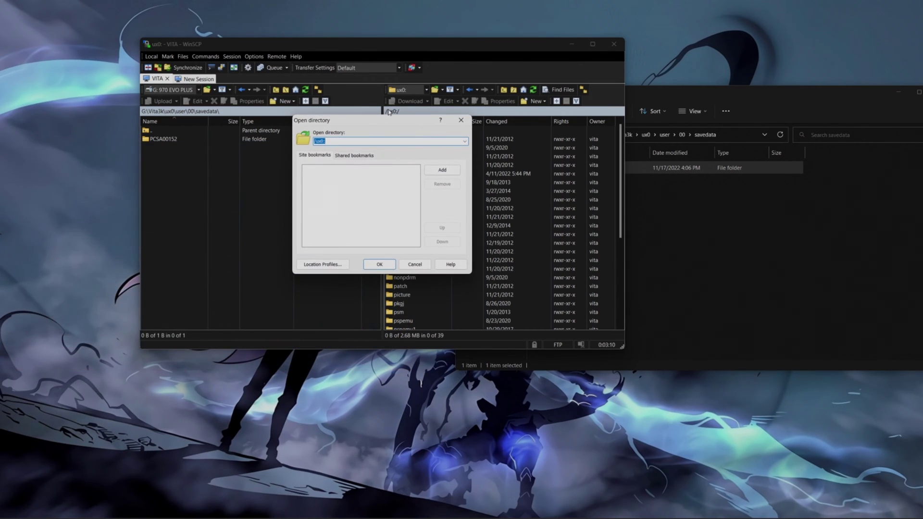
click(414, 260)
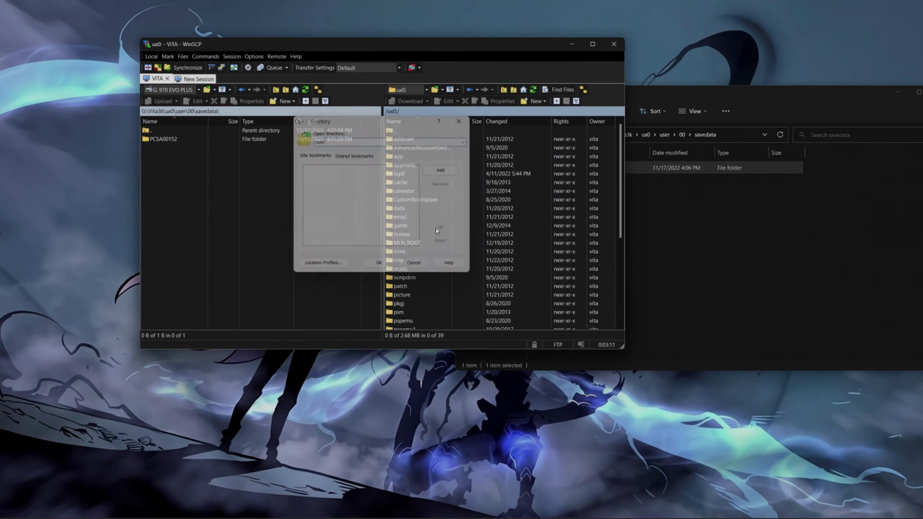
click(503, 90)
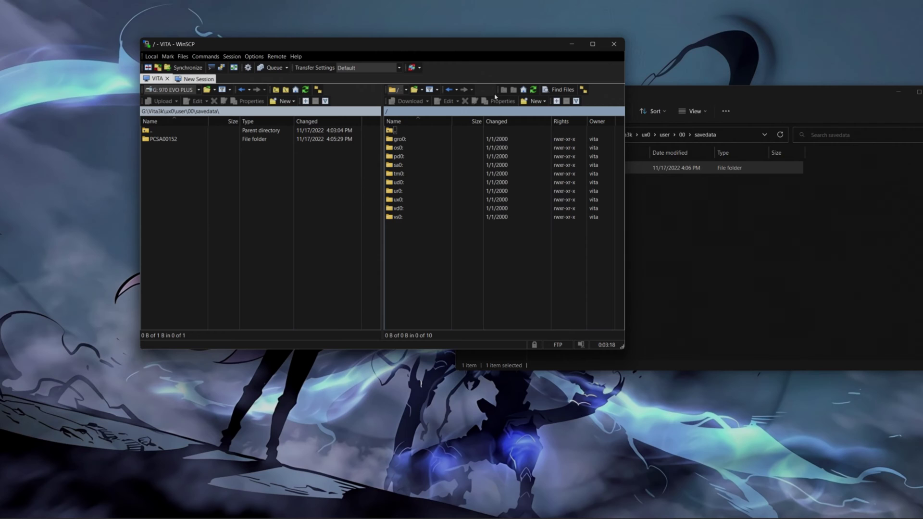
double_click(399, 199)
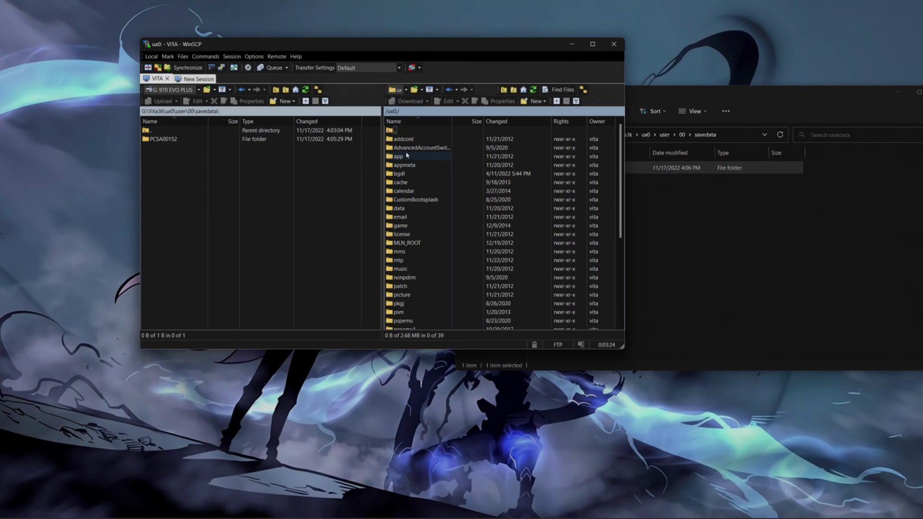
double_click(399, 209)
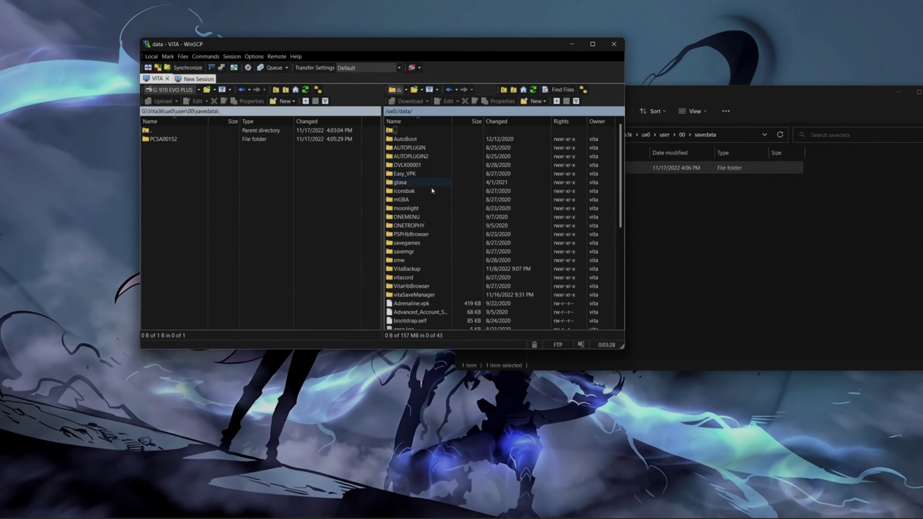
scroll(426, 217, down, 2)
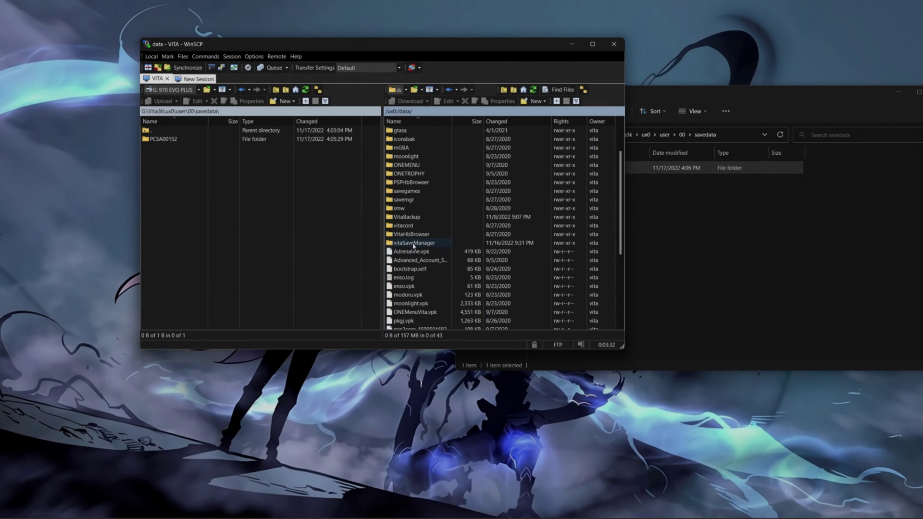
double_click(414, 242)
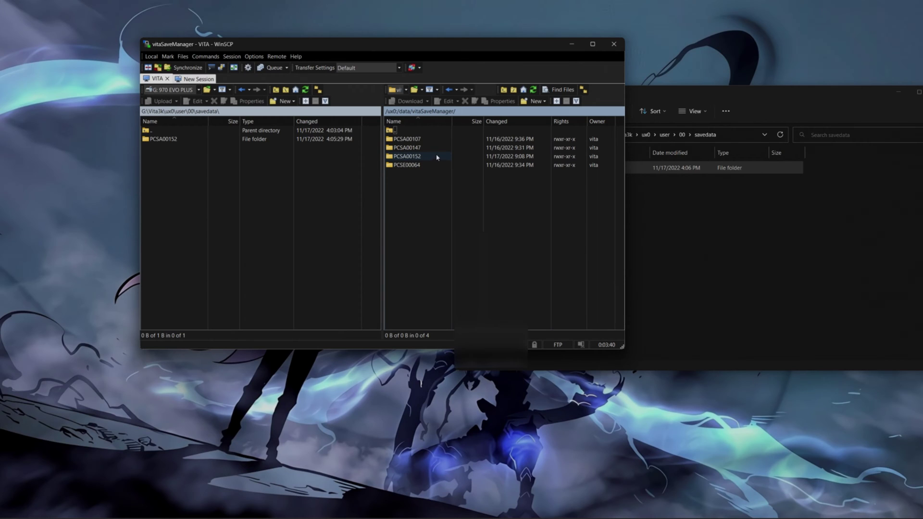
Copy the remote PCSA00152 save folder that matches the PCSA00152 folder in the local savedata directory
click(701, 236)
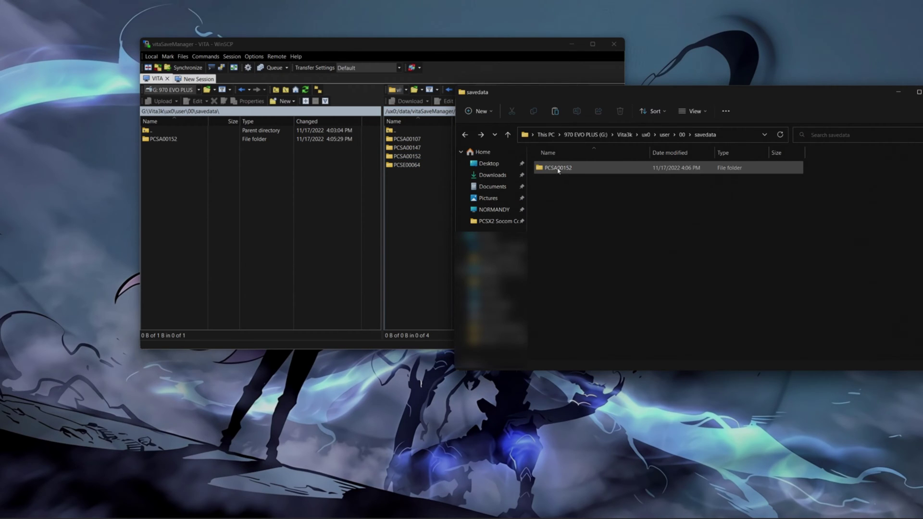
mouse_move(565, 170)
click(415, 157)
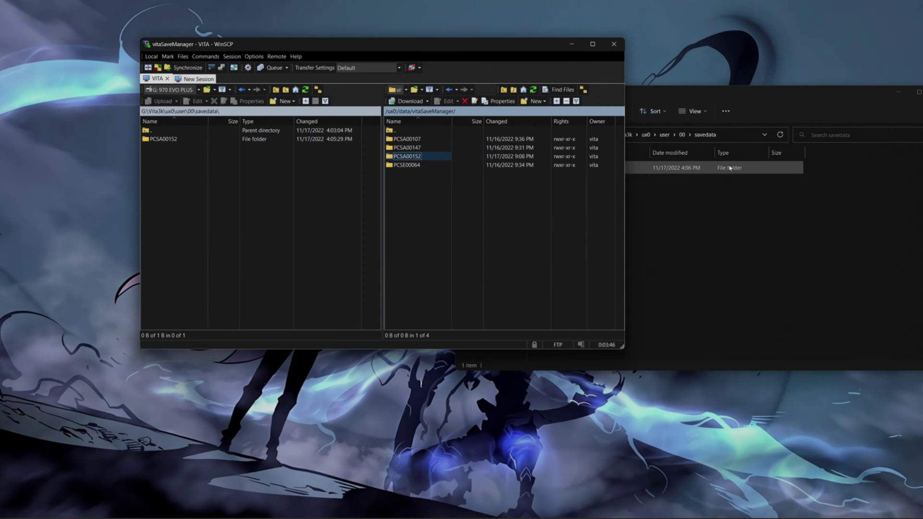
right_click(408, 156)
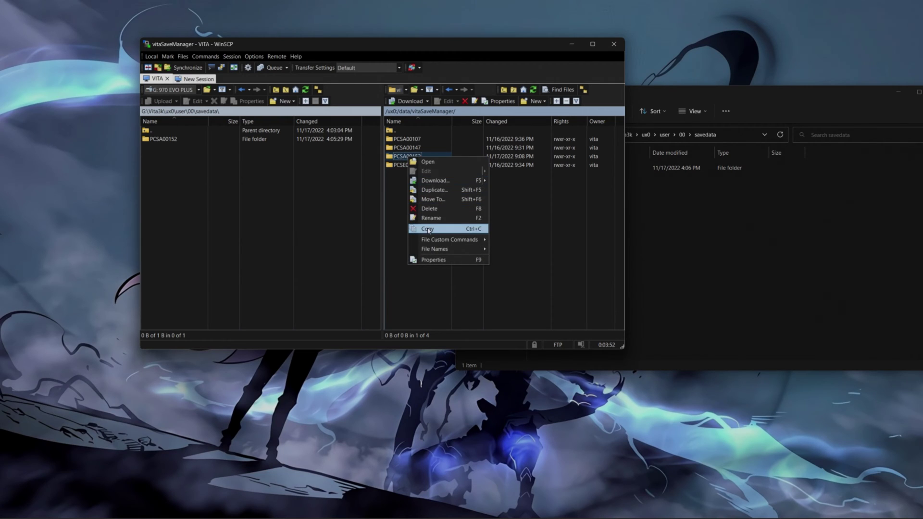
click(428, 229)
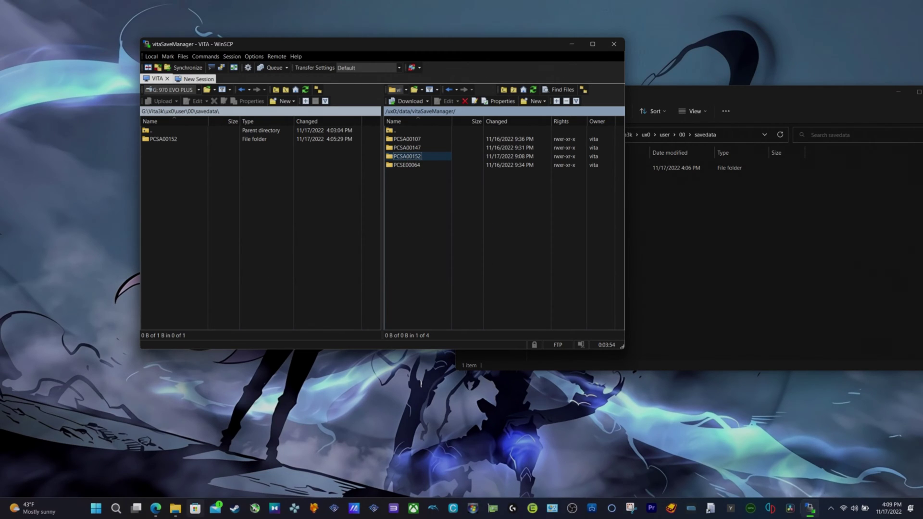
Switch to File Explorer and paste the copied PCSA00152 folder into the root of the 970 EVO PLUS (G:) drive
click(175, 509)
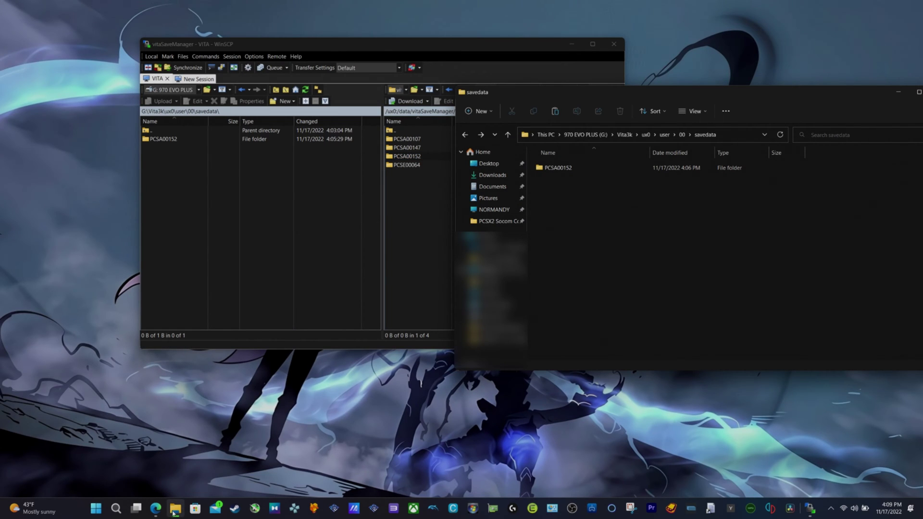
right_click(174, 511)
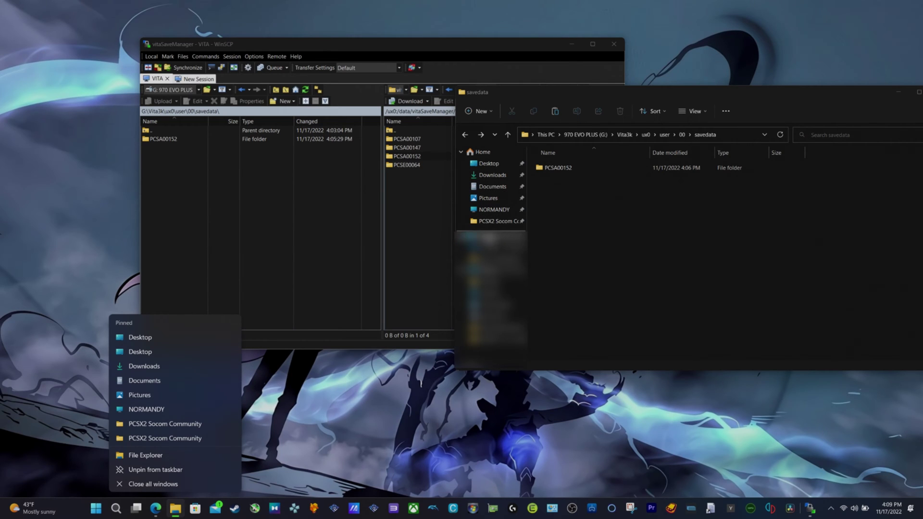
click(483, 276)
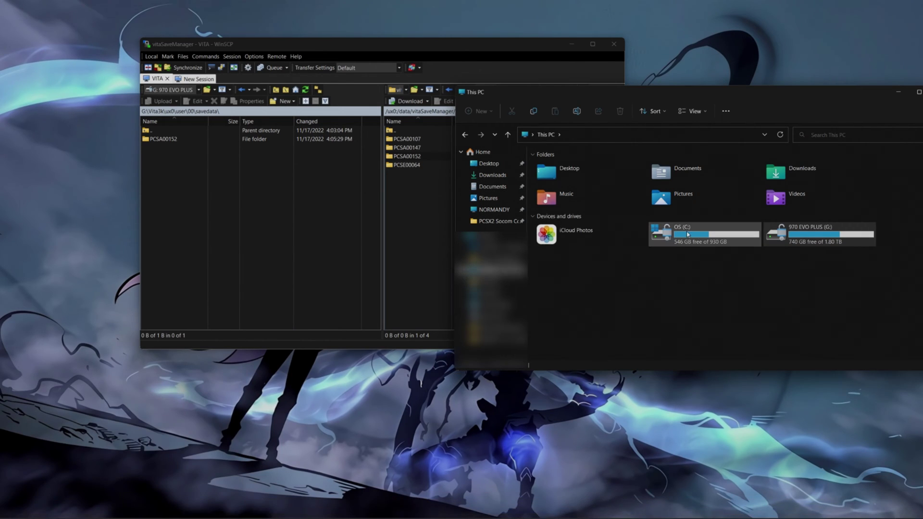
double_click(708, 236)
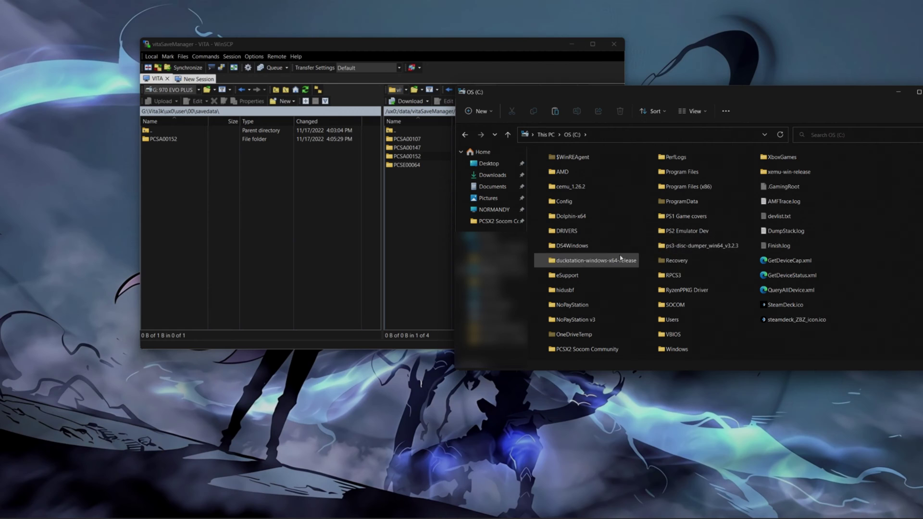
click(464, 135)
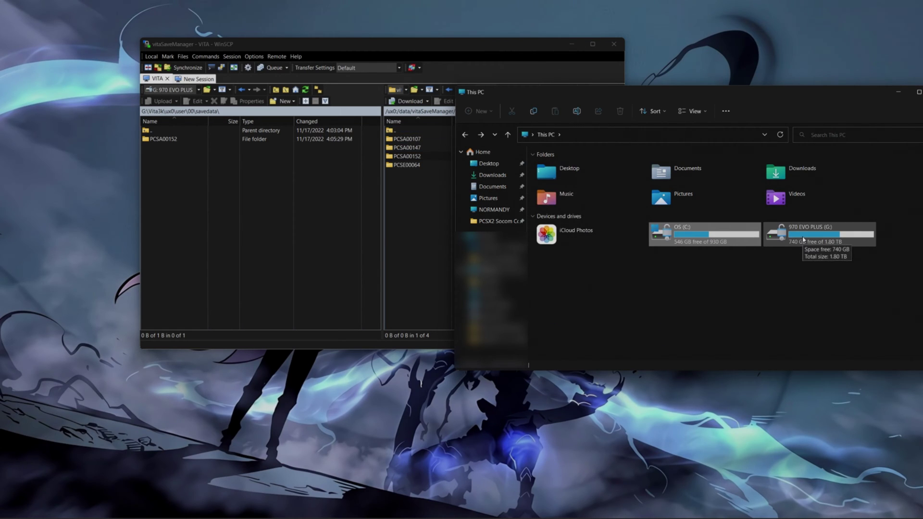
double_click(806, 232)
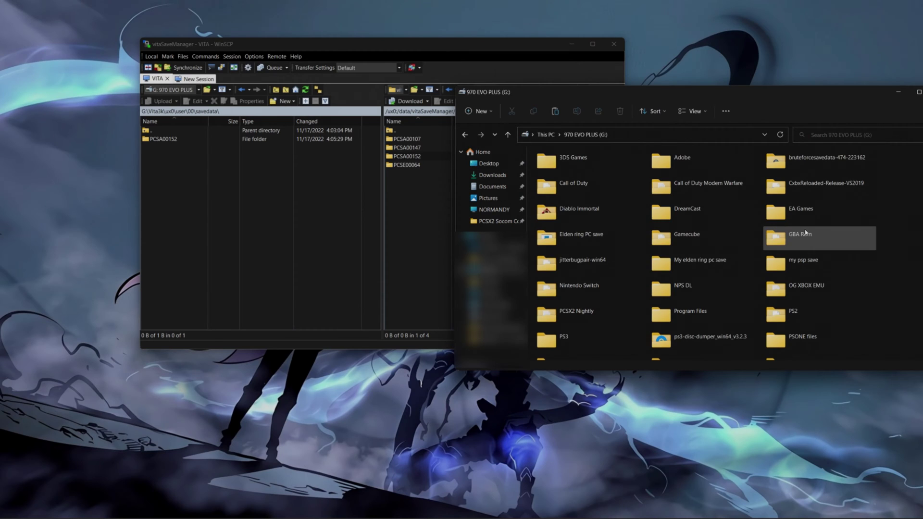
scroll(702, 289, down, 5)
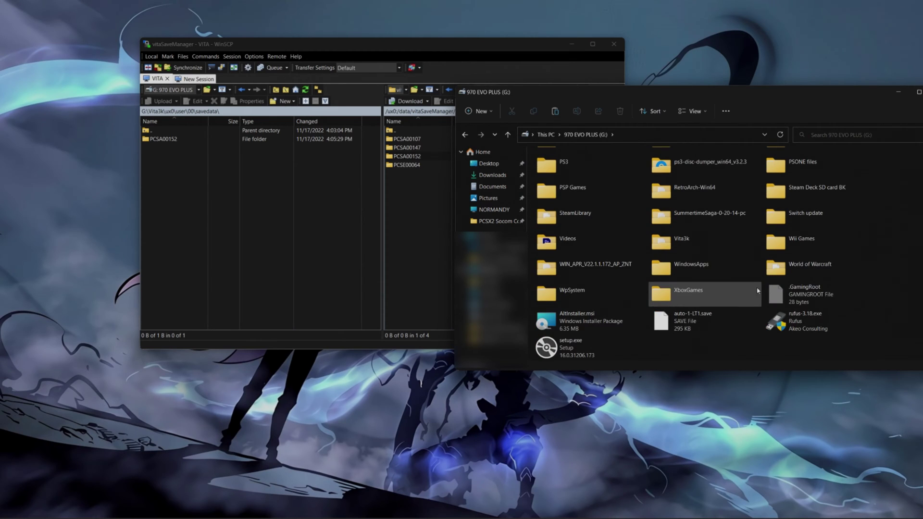
right_click(719, 349)
click(731, 360)
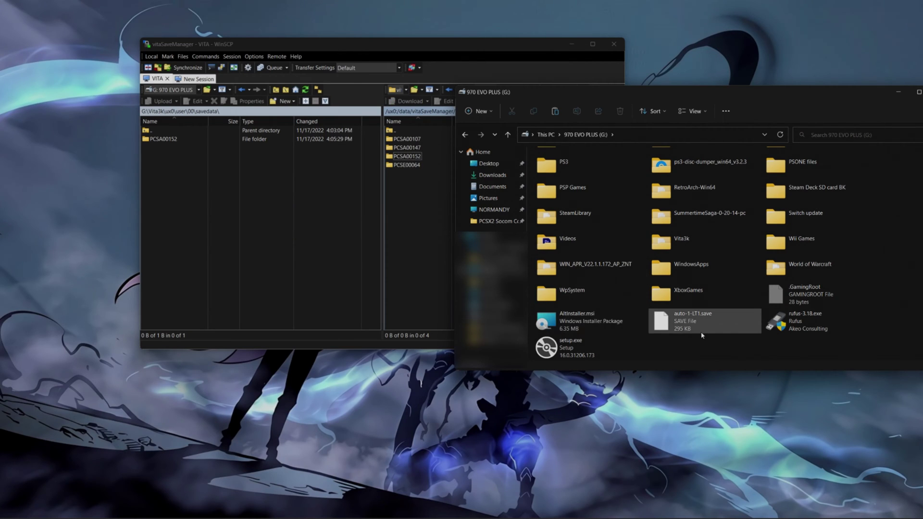
Check the root of the G: drive for the pasted PCSA00152 folder
scroll(733, 317, up, 2)
scroll(733, 318, up, 4)
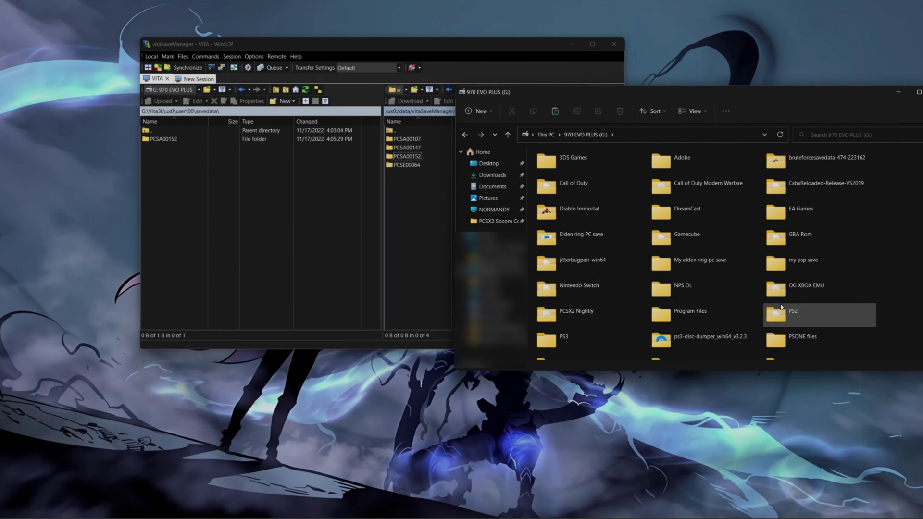
scroll(730, 281, down, 5)
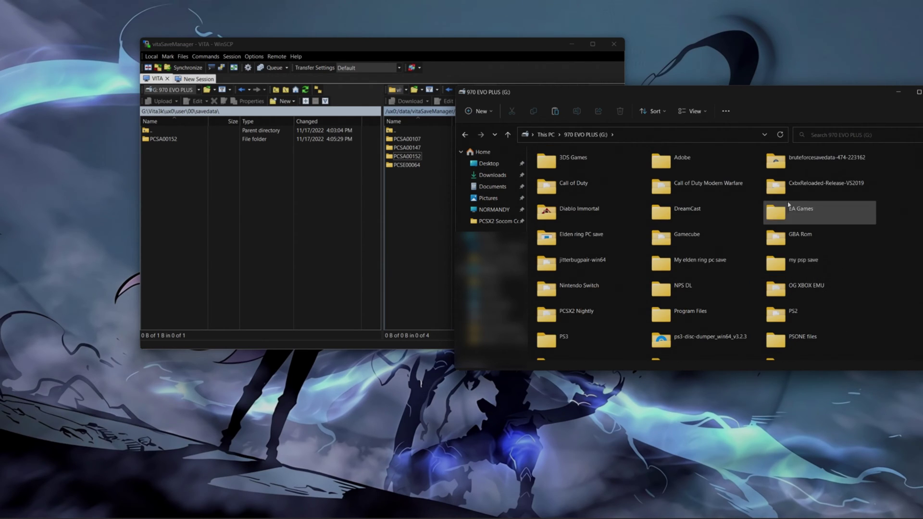
scroll(793, 206, up, 5)
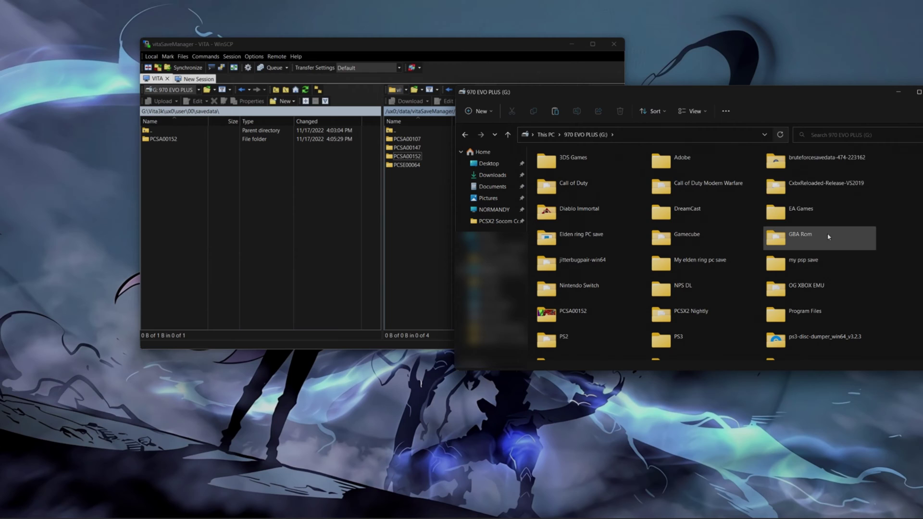
scroll(831, 240, down, 5)
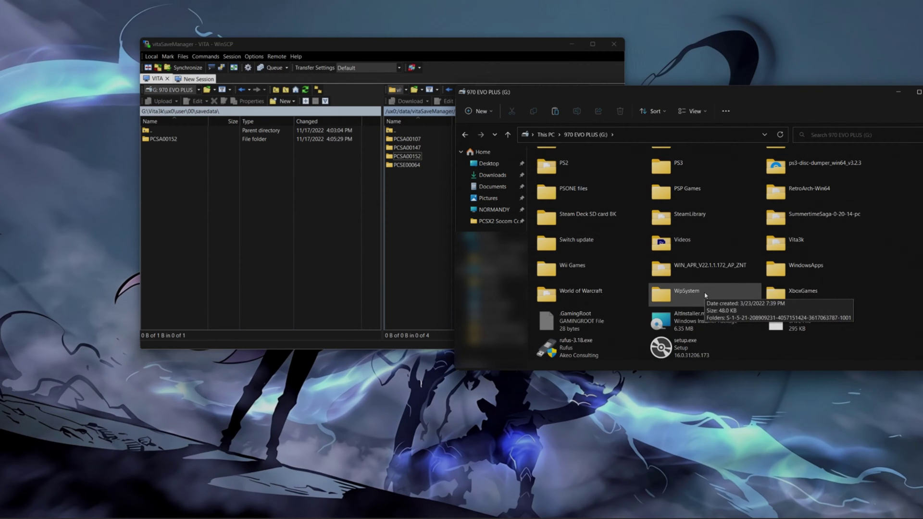
scroll(705, 295, up, 3)
scroll(705, 295, up, 4)
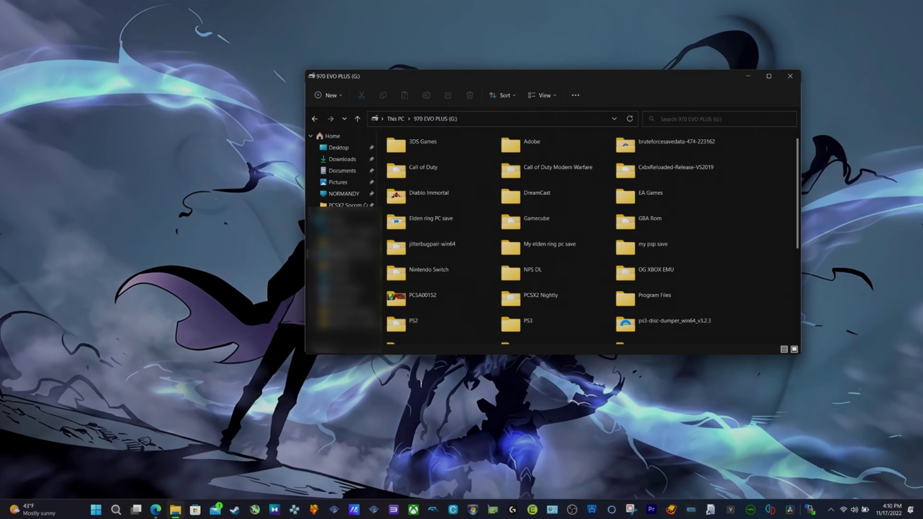
Open a second File Explorer window and go to This PC in it
click(176, 508)
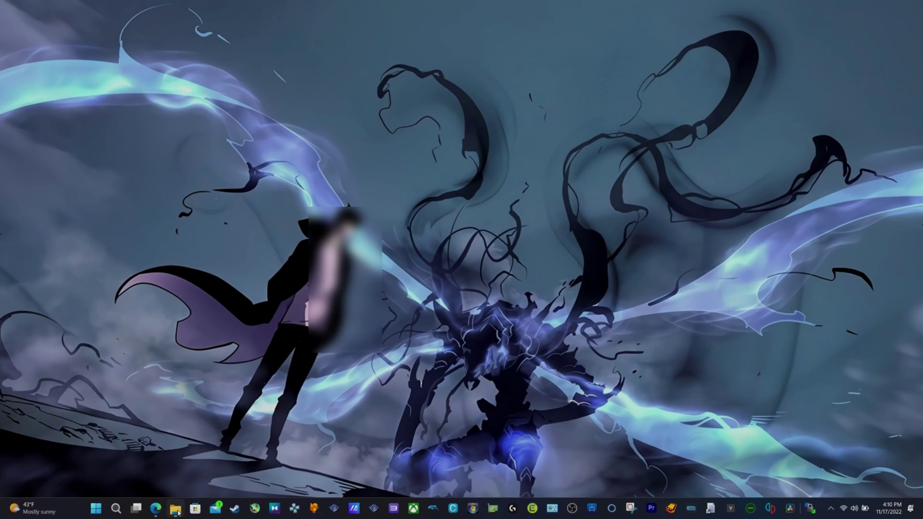
click(176, 508)
right_click(176, 509)
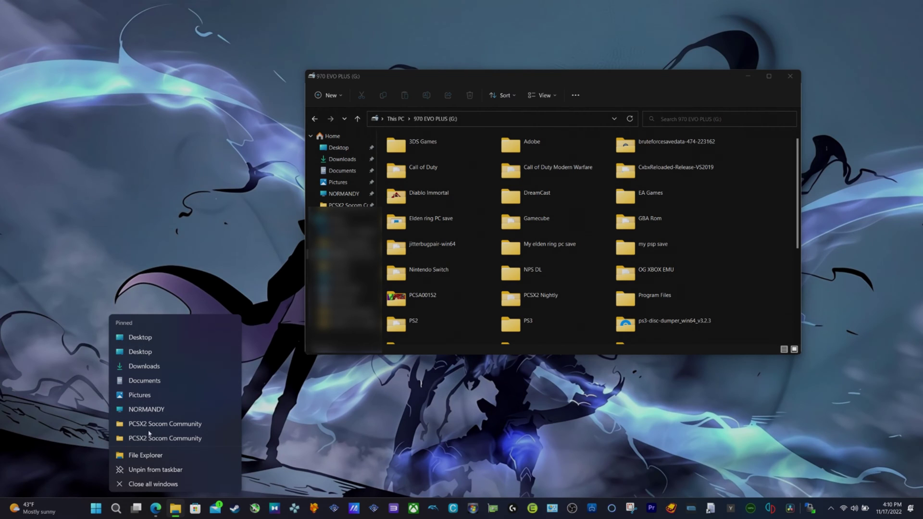
click(142, 353)
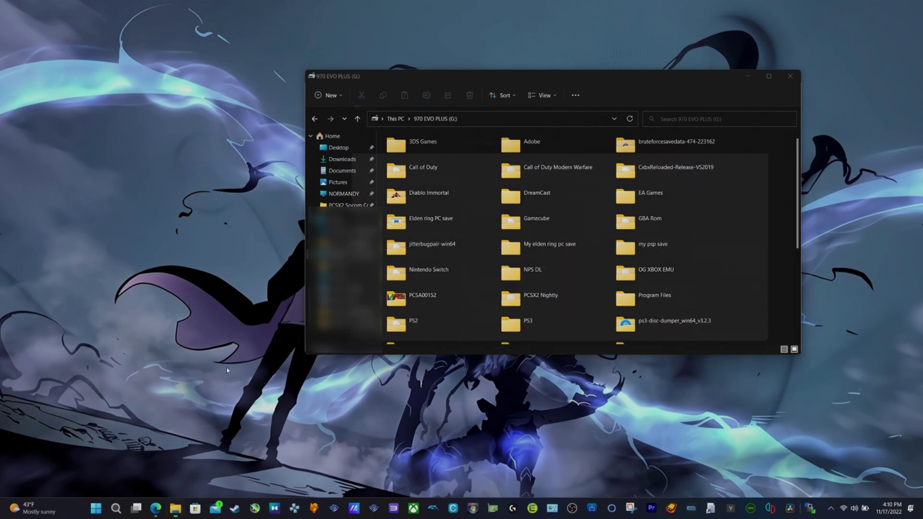
click(349, 265)
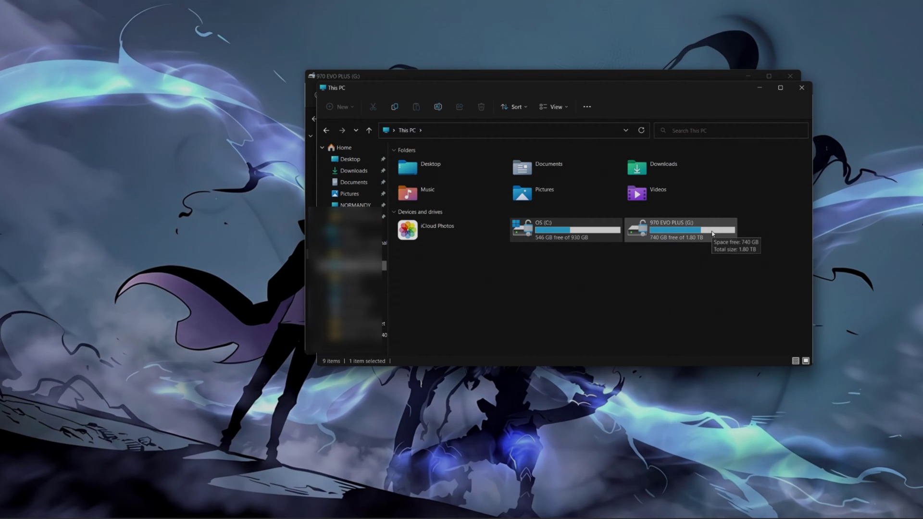
Open the Vita3k\ux0\user\00\savedata folder on the 970 EVO PLUS (G:) drive
double_click(712, 234)
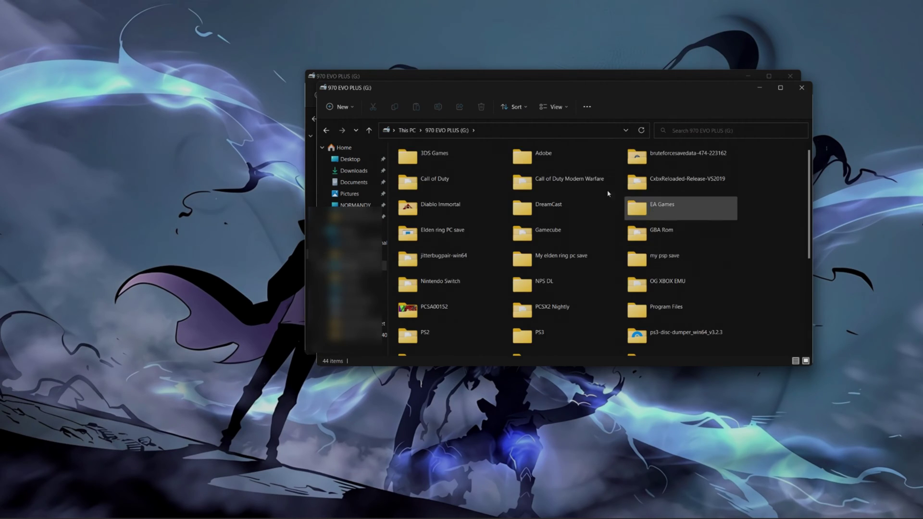
scroll(458, 284, down, 5)
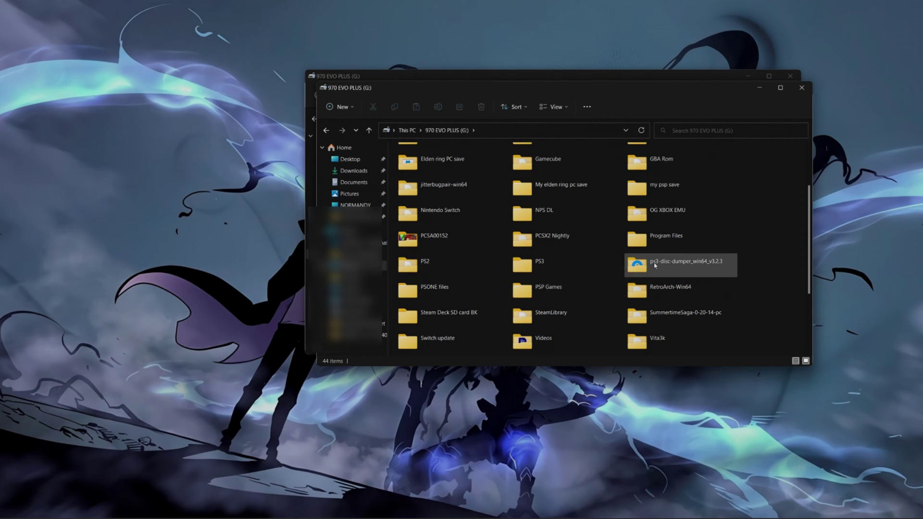
double_click(651, 340)
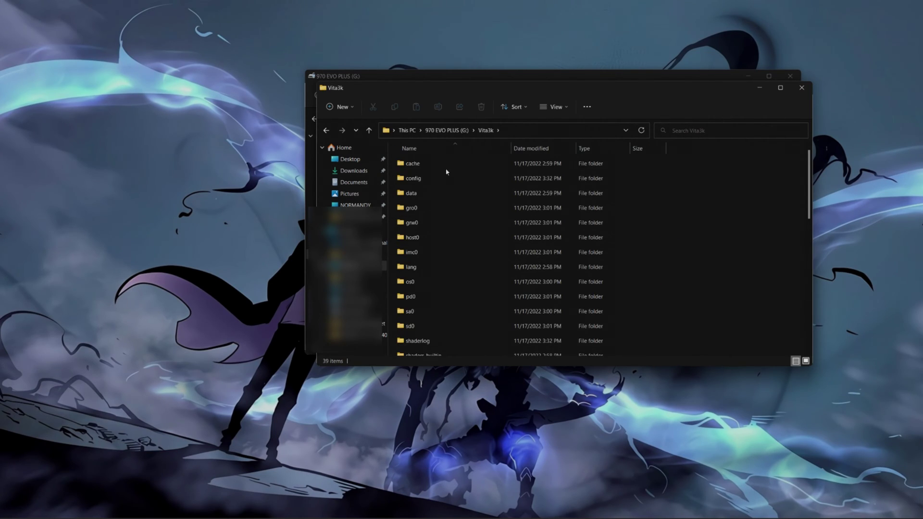
scroll(427, 308, down, 3)
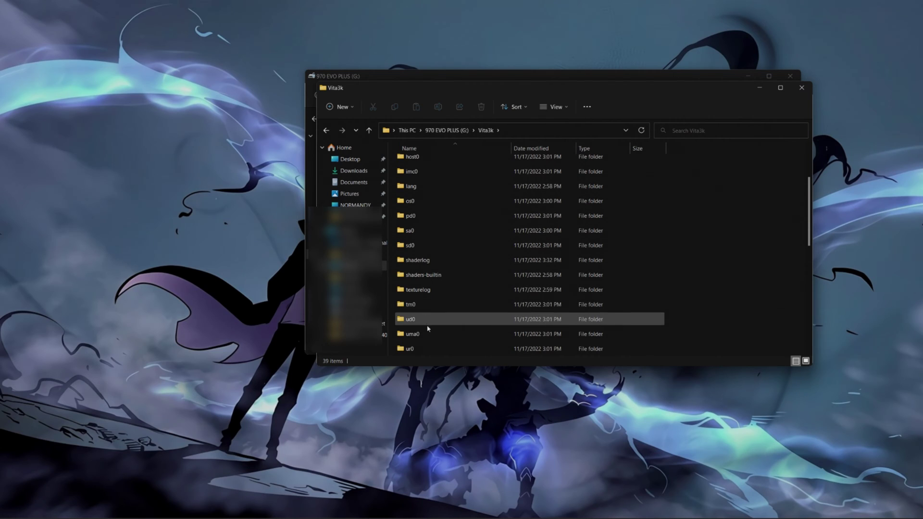
scroll(427, 325, down, 1)
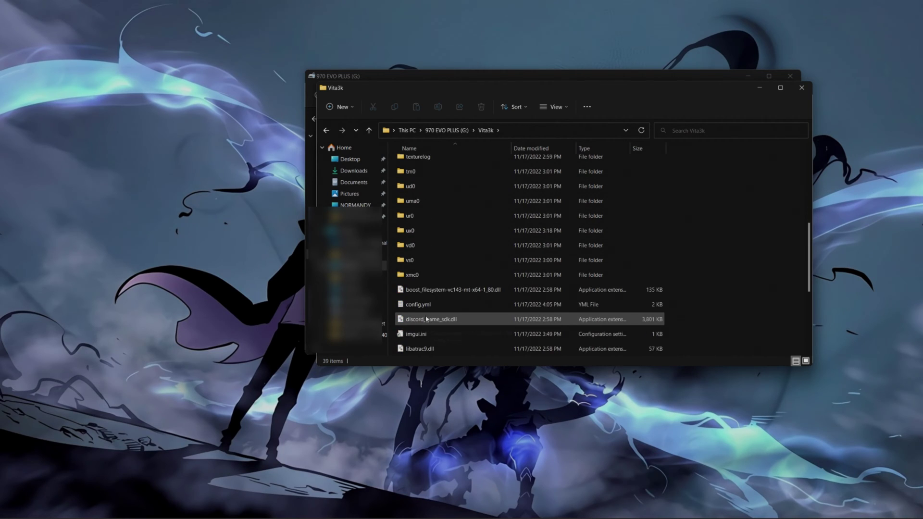
scroll(431, 292, up, 2)
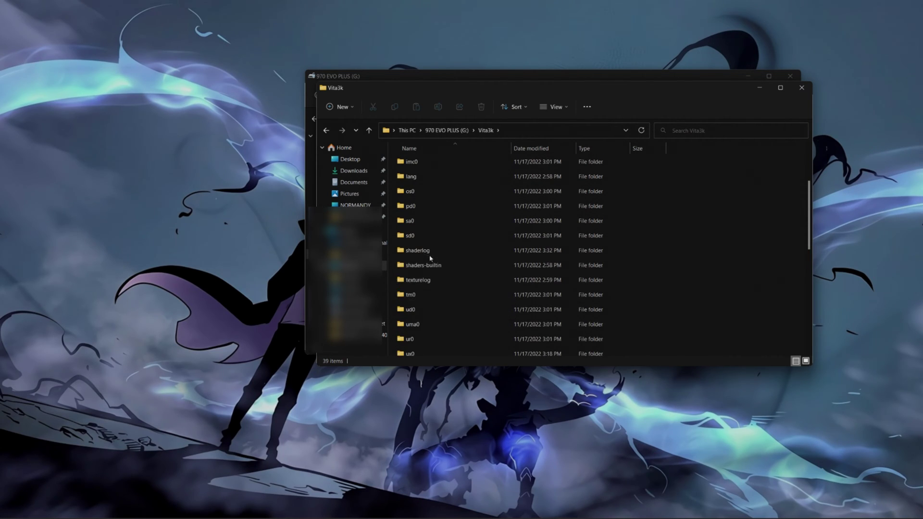
scroll(420, 212, down, 2)
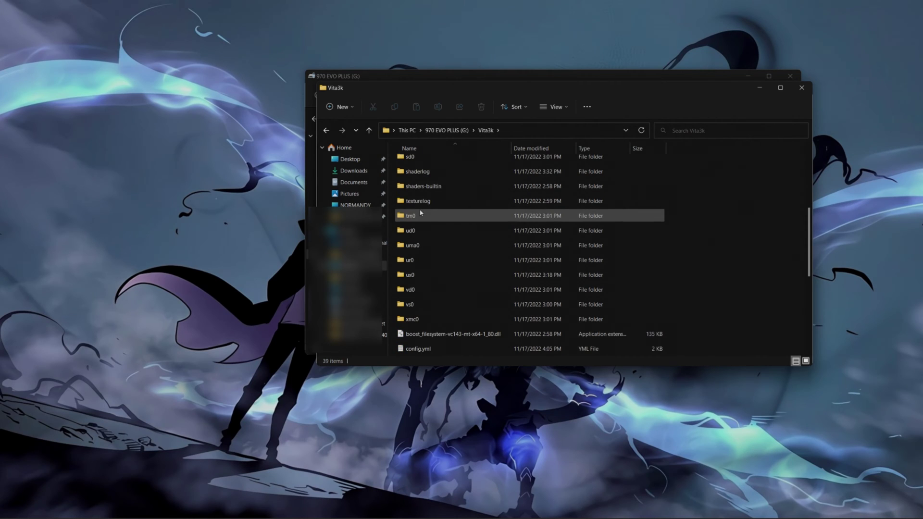
double_click(431, 280)
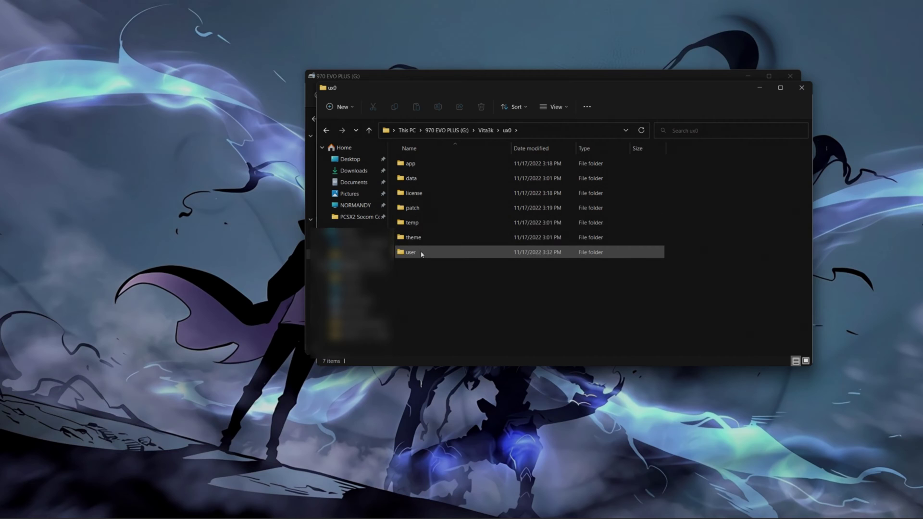
double_click(422, 253)
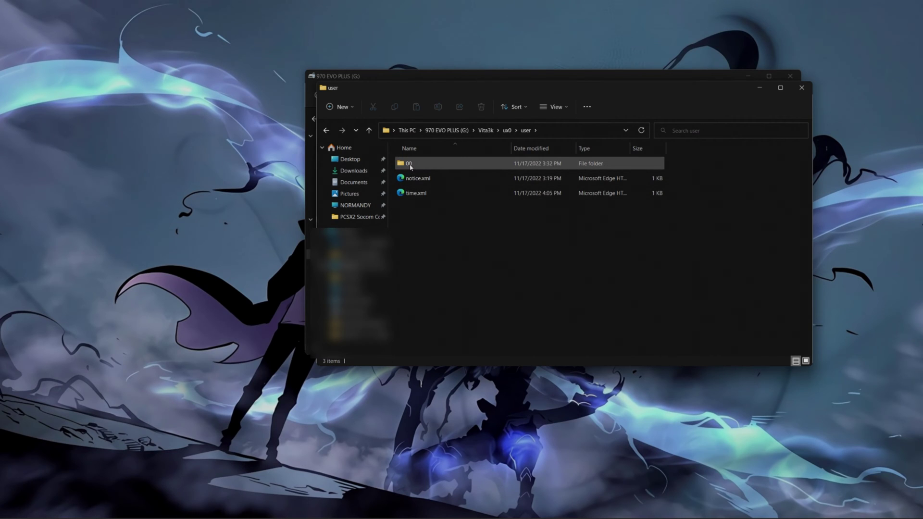
double_click(411, 166)
double_click(411, 165)
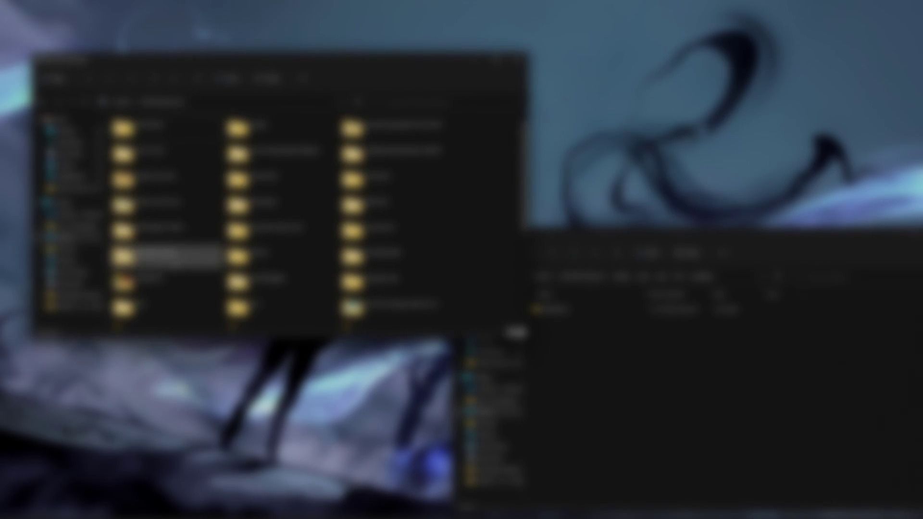
In the other File Explorer window, open the SLOT0 folder inside the PCSA00152 folder copied from the PS Vita
double_click(152, 286)
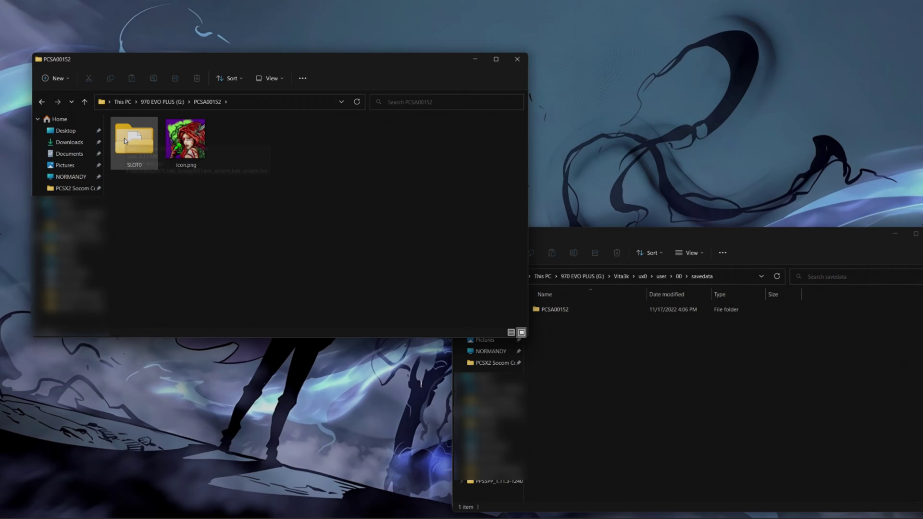
mouse_move(124, 139)
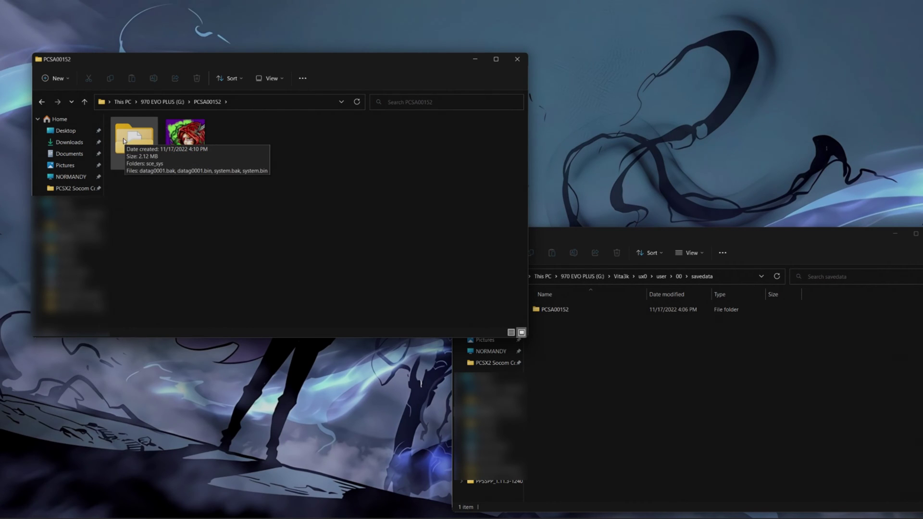
double_click(124, 140)
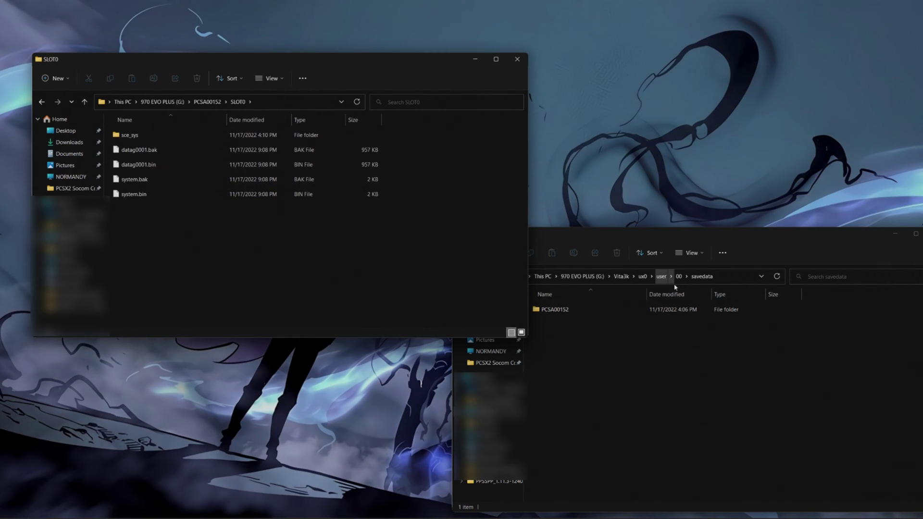
Open the PCSA00152 folder in Vita3K's savedata directory and place its window beside the SLOT0 window
click(694, 339)
double_click(648, 314)
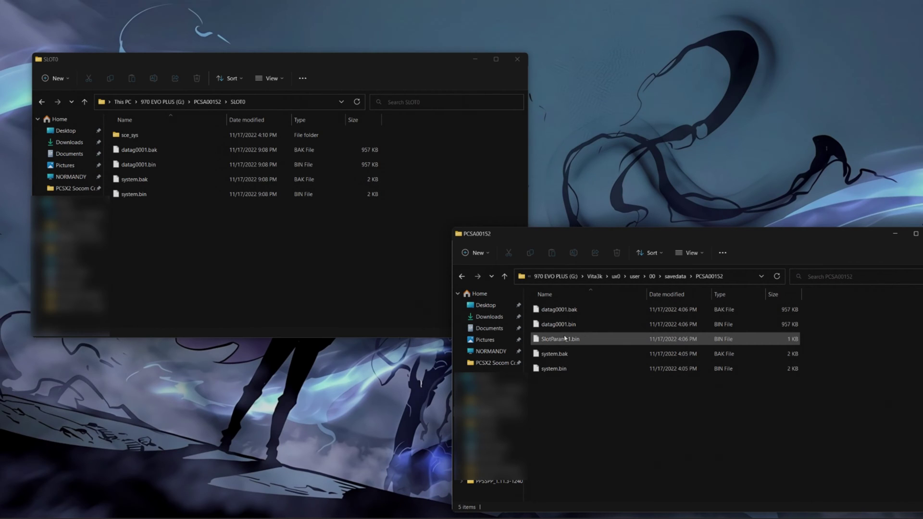
drag(700, 235, 721, 142)
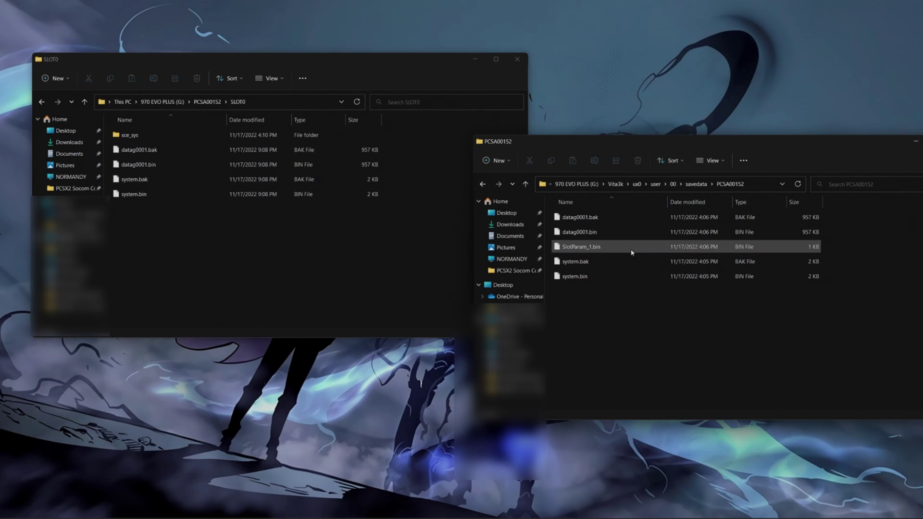
Compare SlotParam_1.bin in the Vita3K save folder with the contents of SLOT0's sce_sys folder, and return to SLOT0
mouse_move(595, 247)
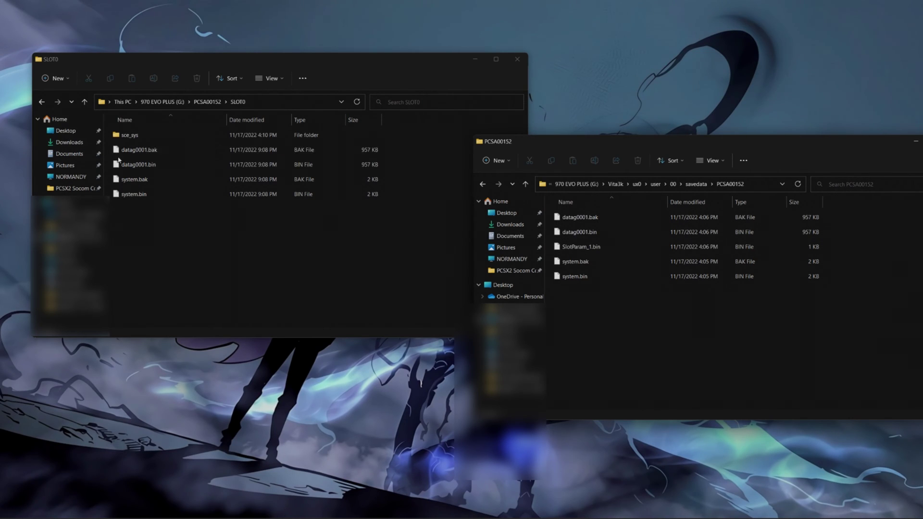
double_click(131, 135)
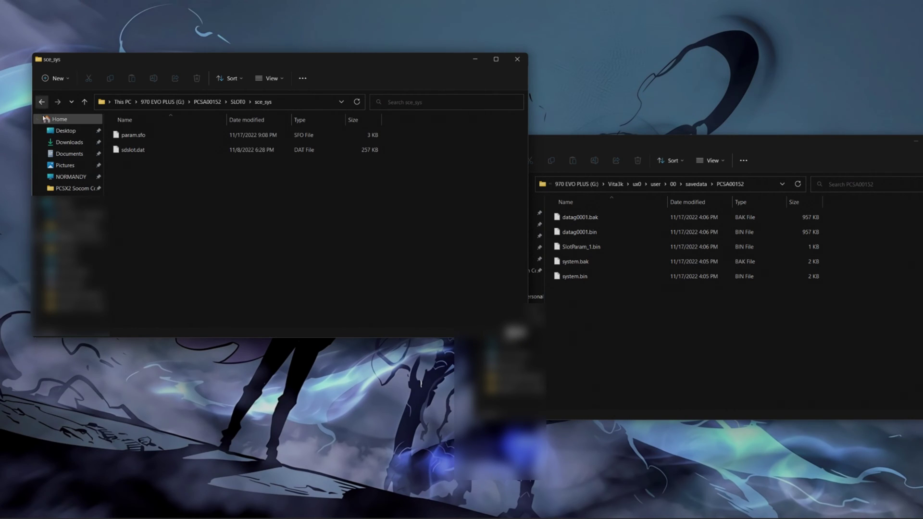
click(42, 103)
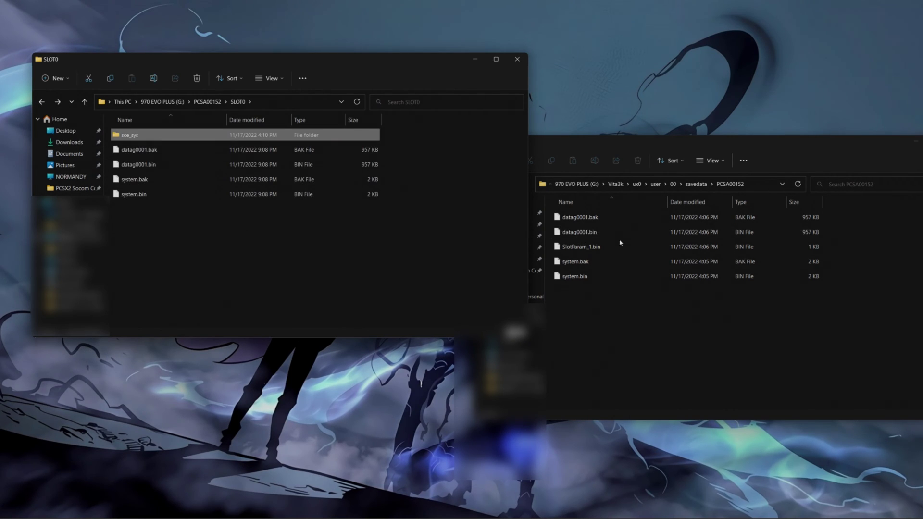
Copy the sce_sys folder and the four datag0001 and system files from the SLOT0 folder to the clipboard
drag(176, 214, 127, 136)
right_click(127, 136)
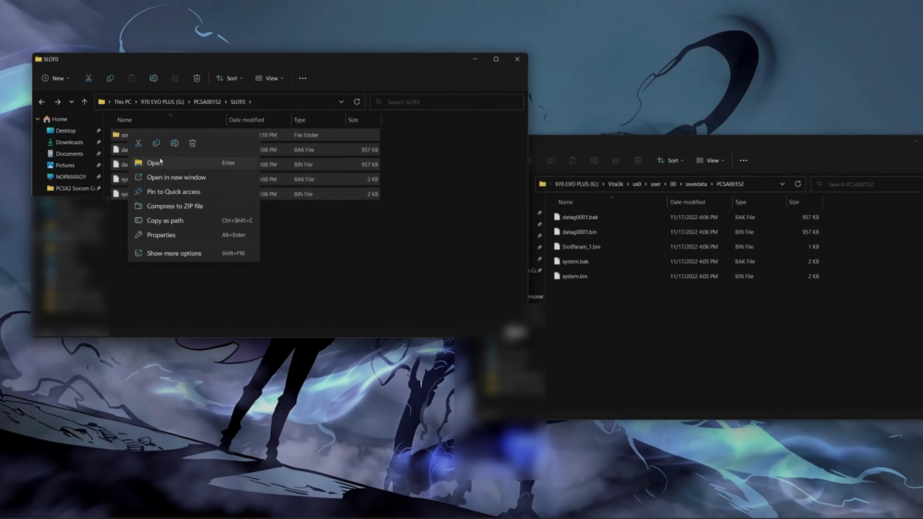
click(156, 143)
click(630, 311)
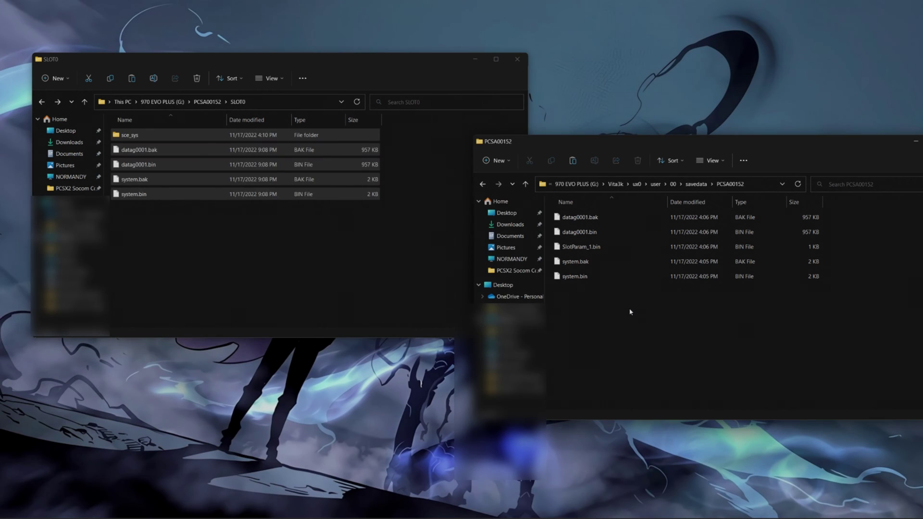
right_click(629, 311)
click(596, 313)
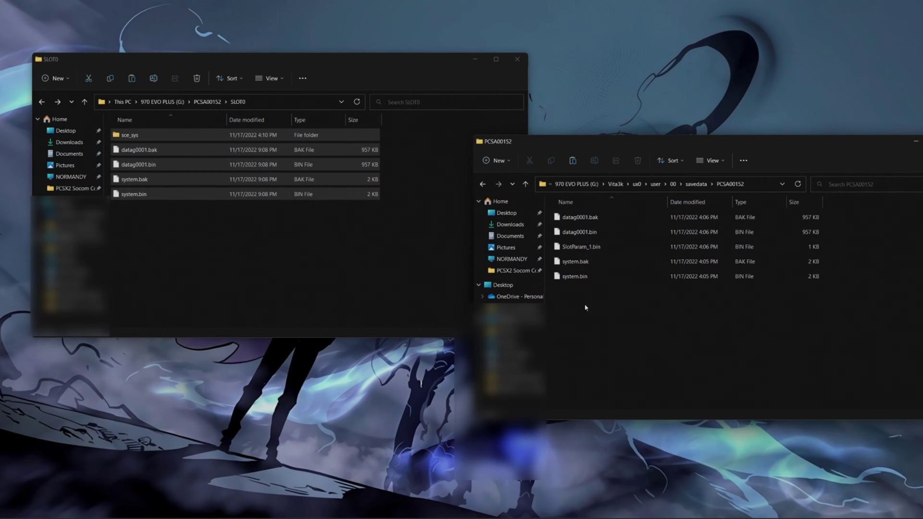
click(337, 239)
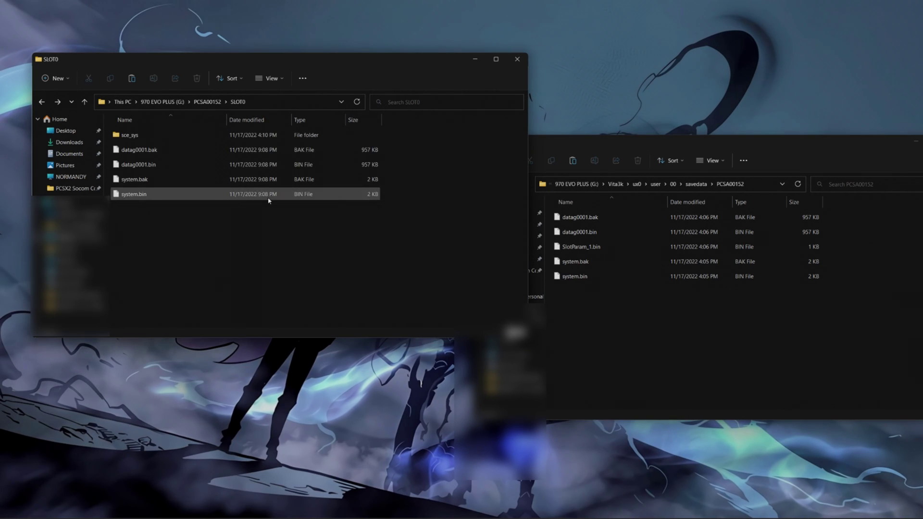
Delete datag0001.bin and datag0001.bak from Vita3K's PCSA00152 save folder
click(584, 221)
click(578, 235)
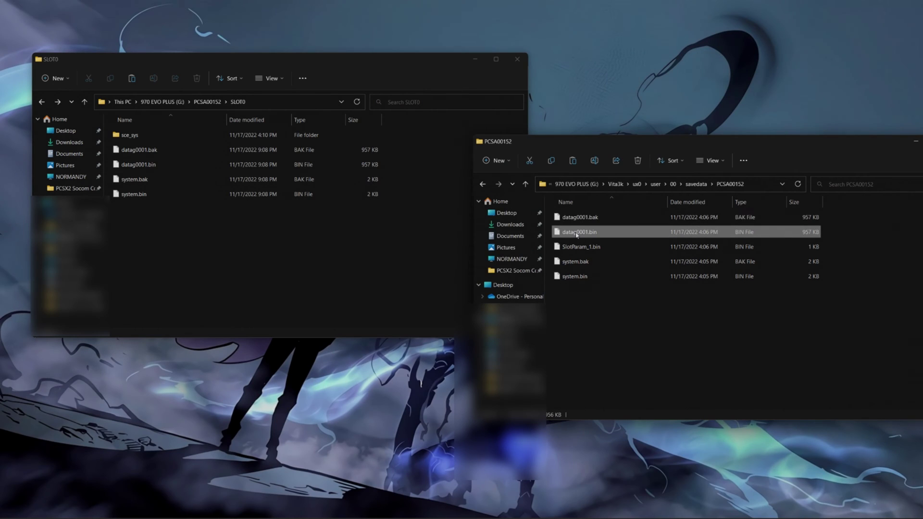
click(579, 217)
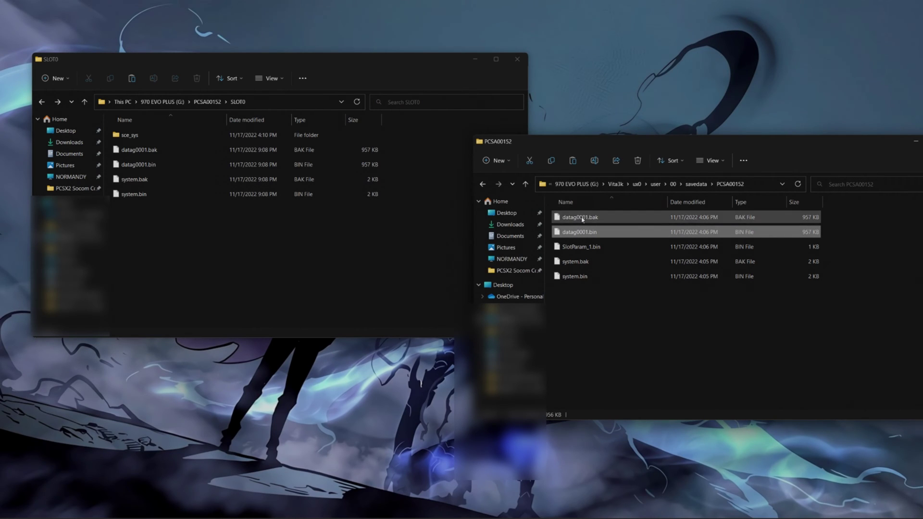
key(Delete)
click(582, 219)
key(Delete)
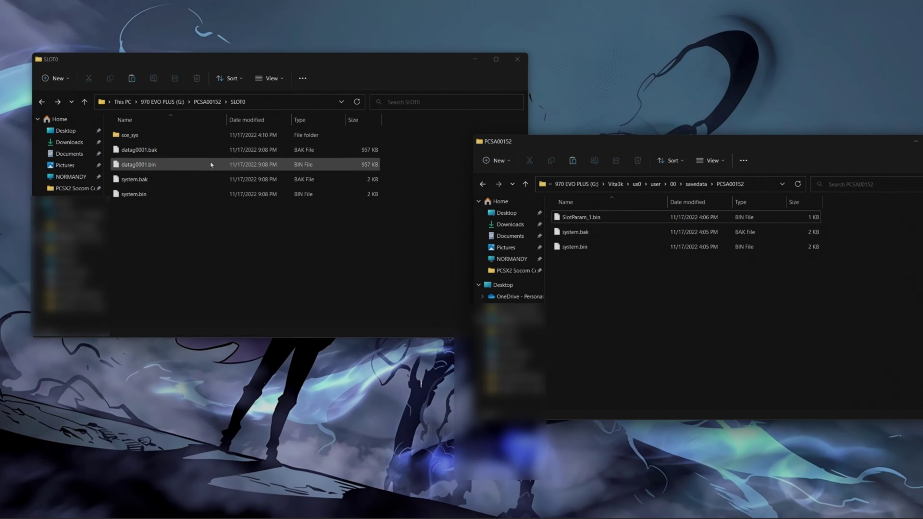
Paste all the SLOT0 contents into Vita3K's PCSA00152 save folder, replacing the existing system.bak and system.bin
drag(196, 233, 188, 169)
right_click(188, 170)
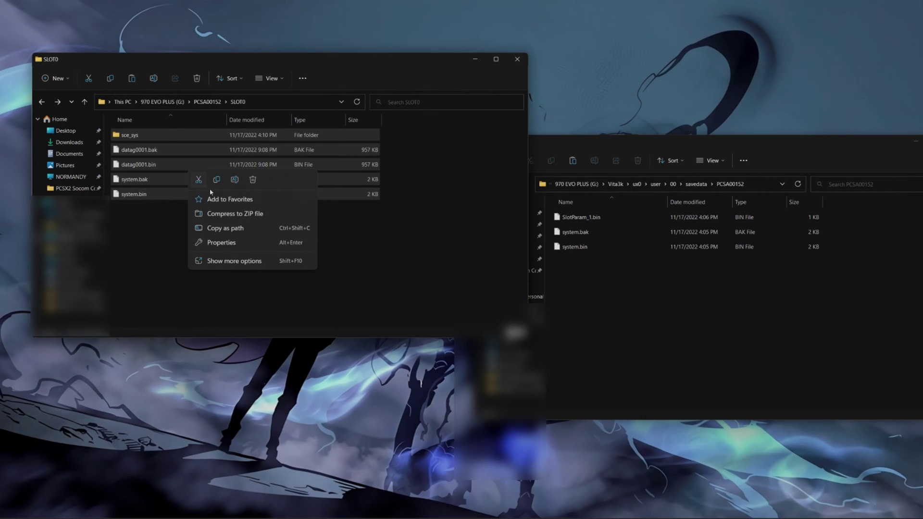
click(560, 275)
right_click(642, 288)
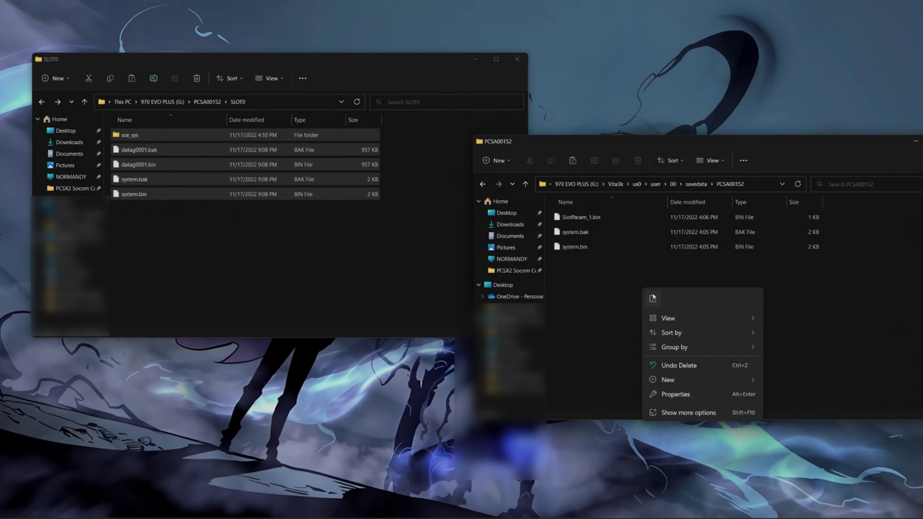
click(653, 299)
click(403, 217)
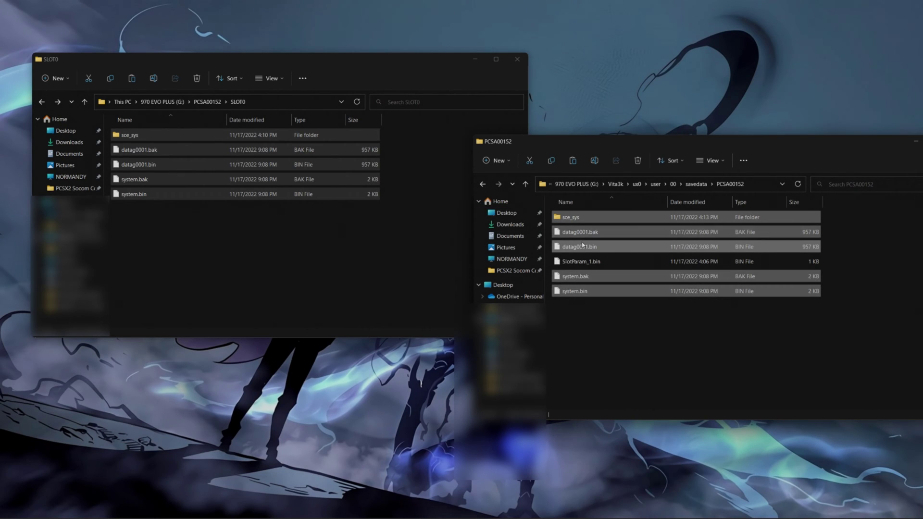
click(623, 350)
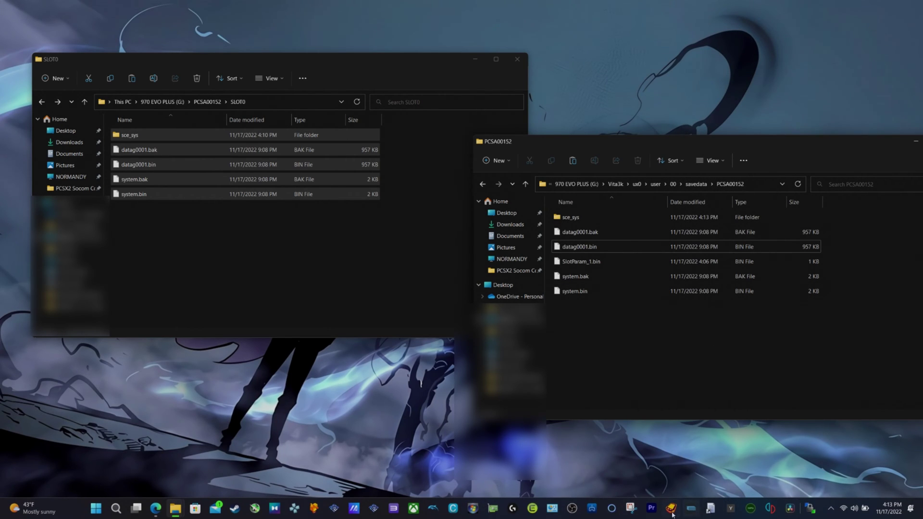
Launch Vita3K, start Soul Sacrifice Delta (PCSA00152) and move the game window beside the log console
click(672, 513)
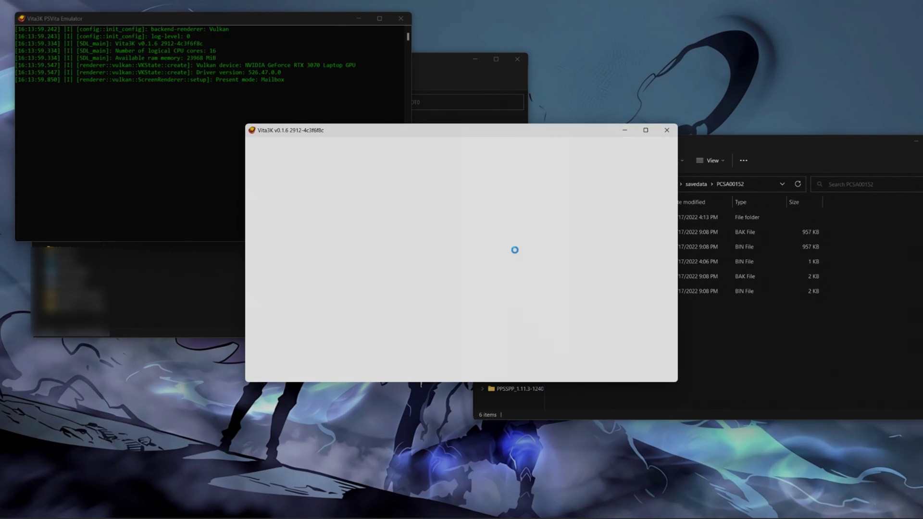
click(548, 233)
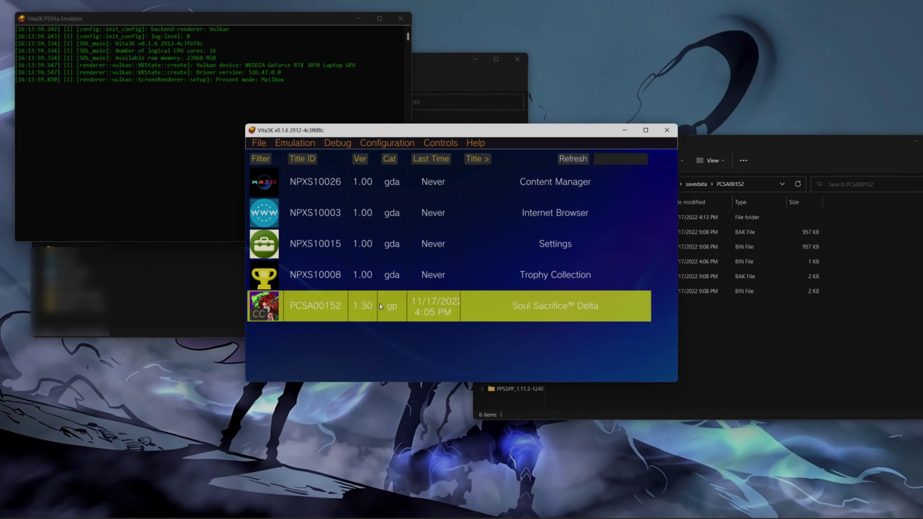
click(432, 308)
click(432, 260)
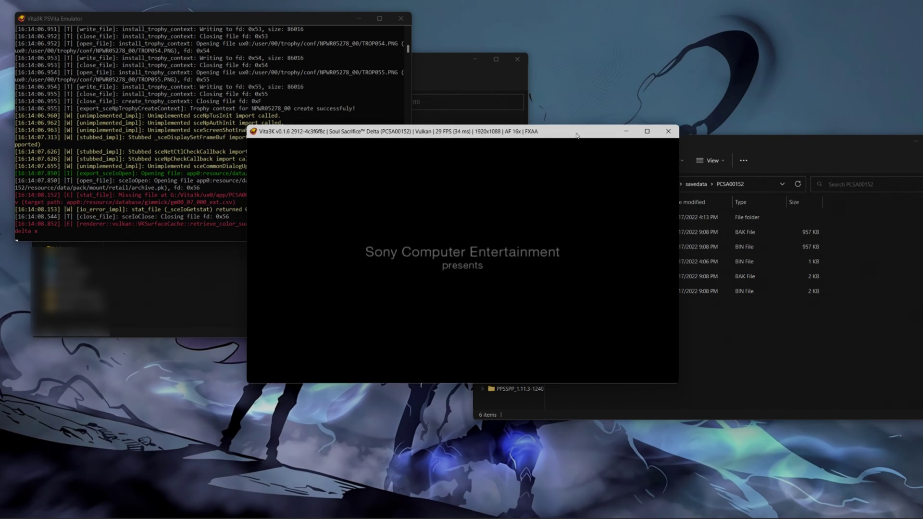
drag(574, 130, 739, 41)
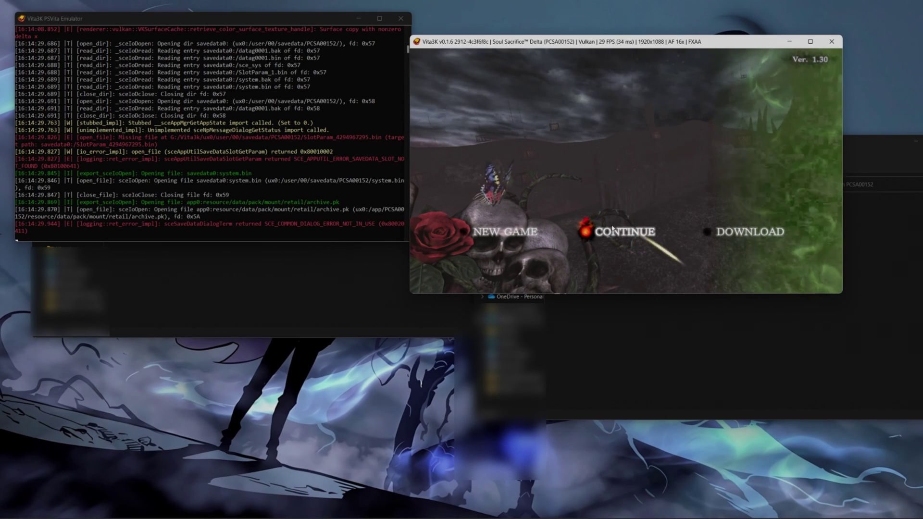
Continue the game to the Load list and compare its Save data 1 entry with SlotParam_1.bin in the PCSA00152 folder
click(616, 238)
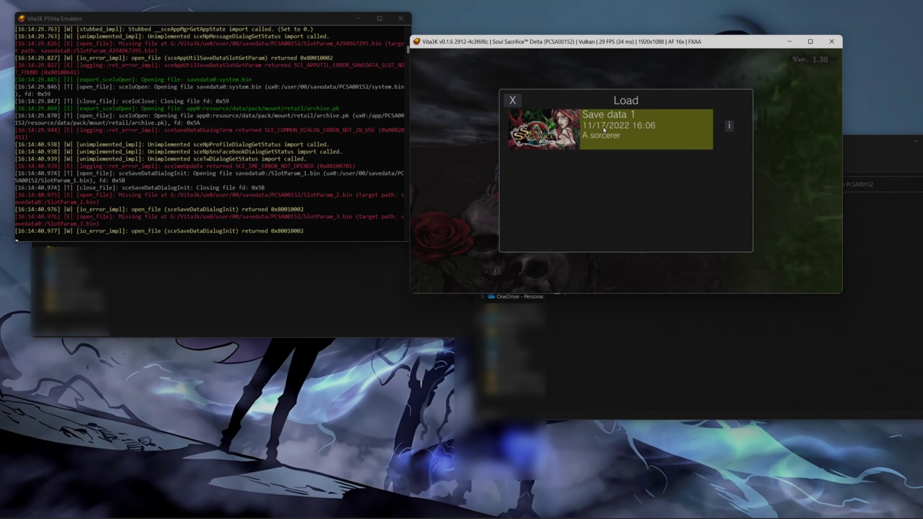
click(611, 312)
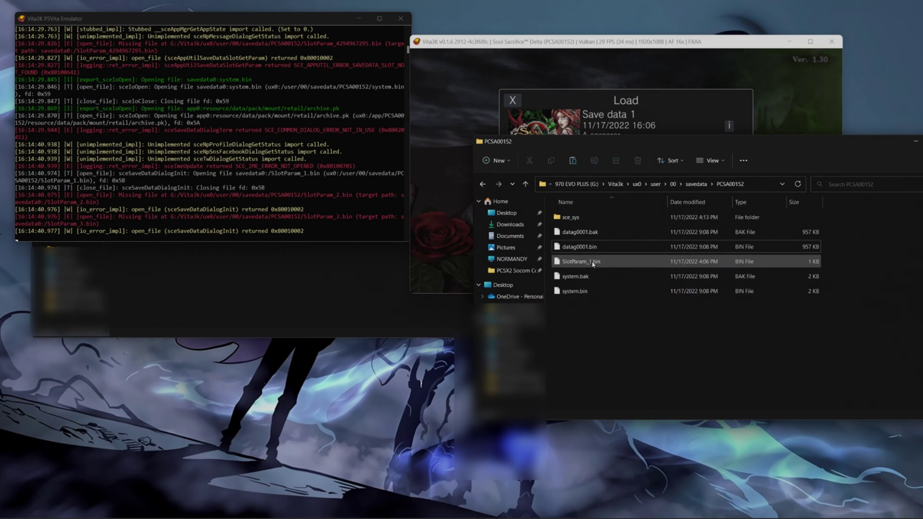
click(642, 113)
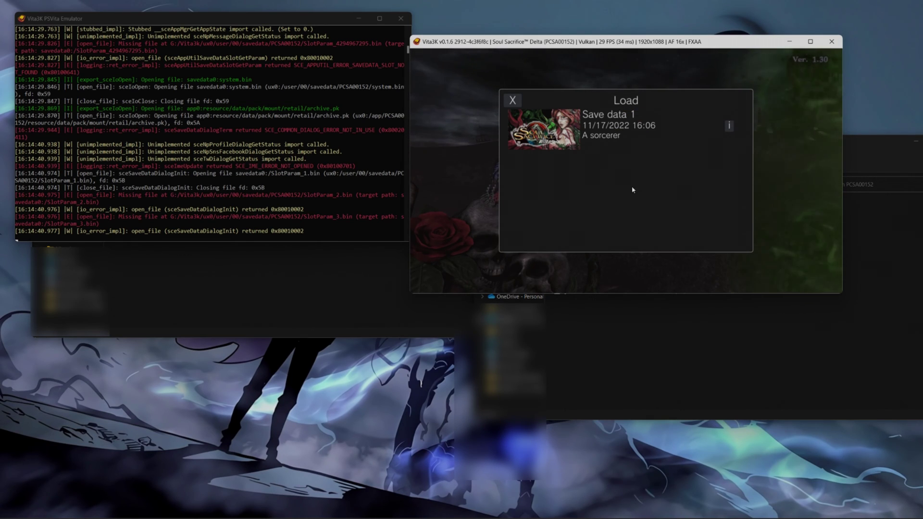
click(766, 314)
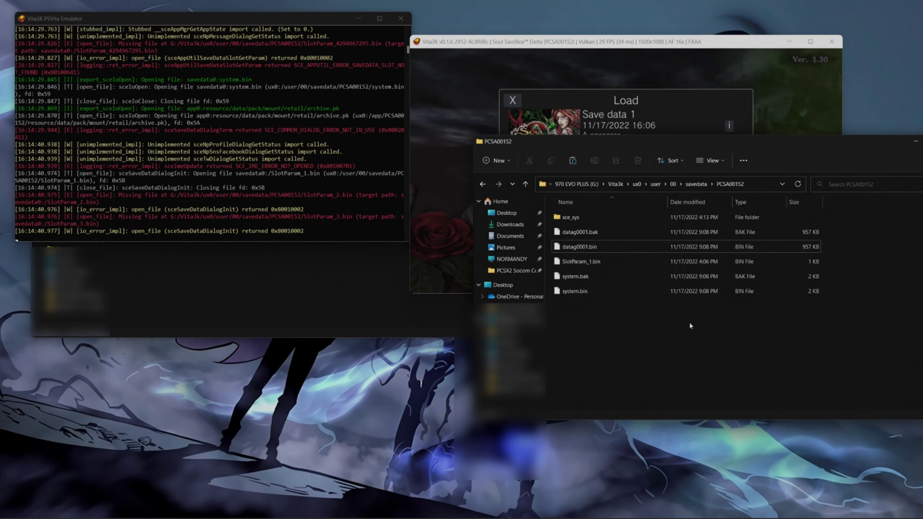
click(654, 125)
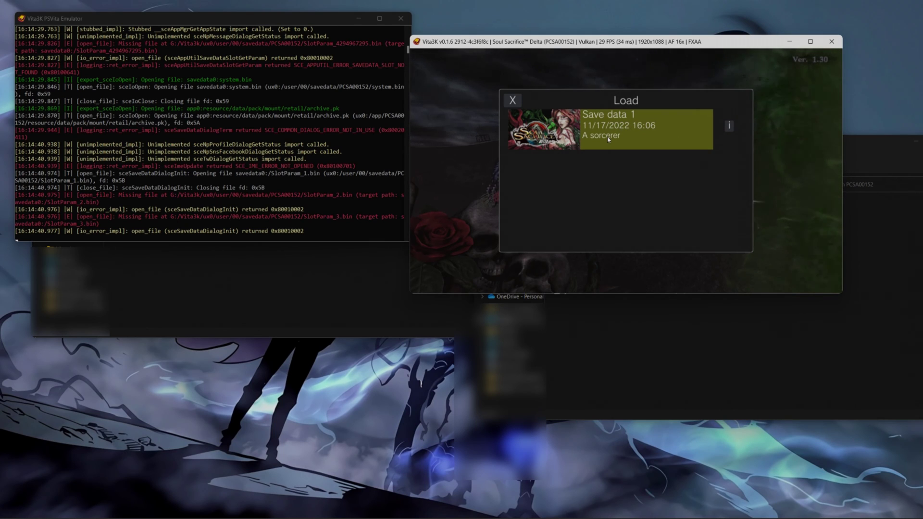
Load Save data 1 in Soul Sacrifice Delta and confirm loading it
click(644, 137)
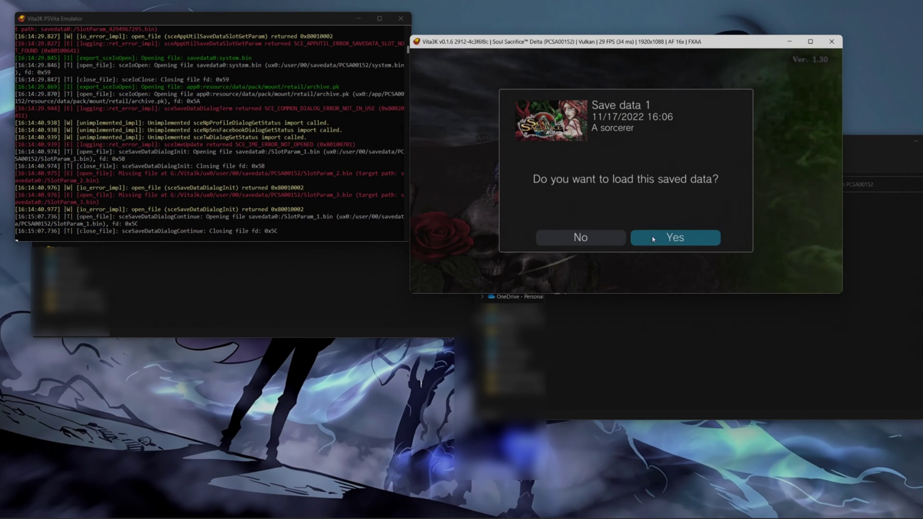
click(673, 248)
click(668, 240)
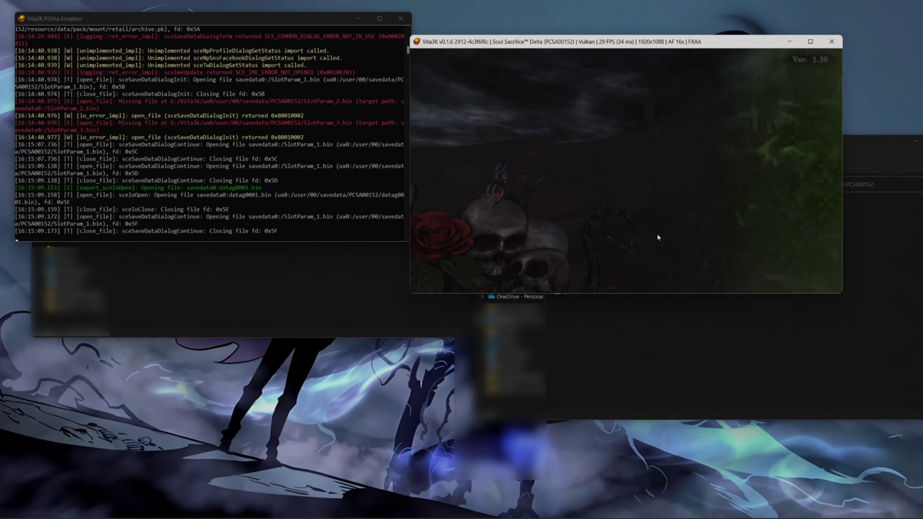